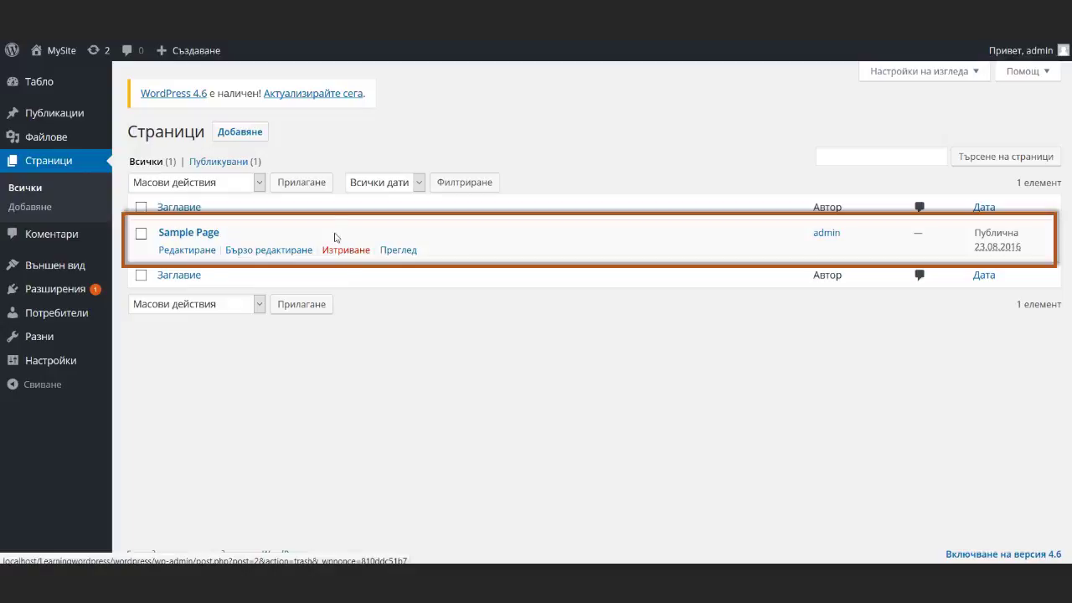
Step: Create a new page and give it the title "Начало"
{"action": "left_click", "coordinate": [248, 134]}
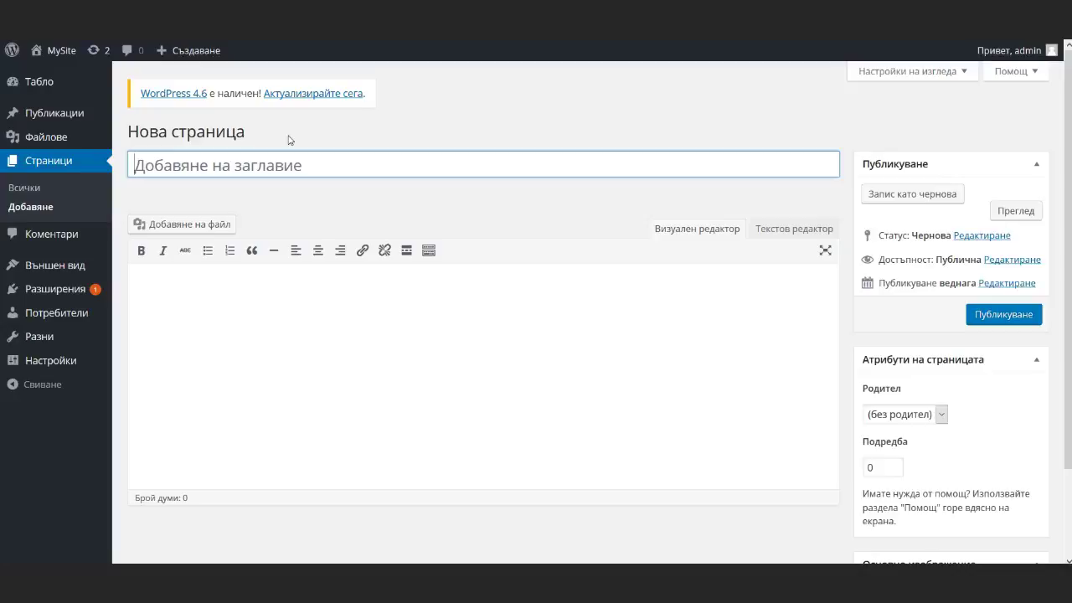
{"action": "type", "text": "Начало"}
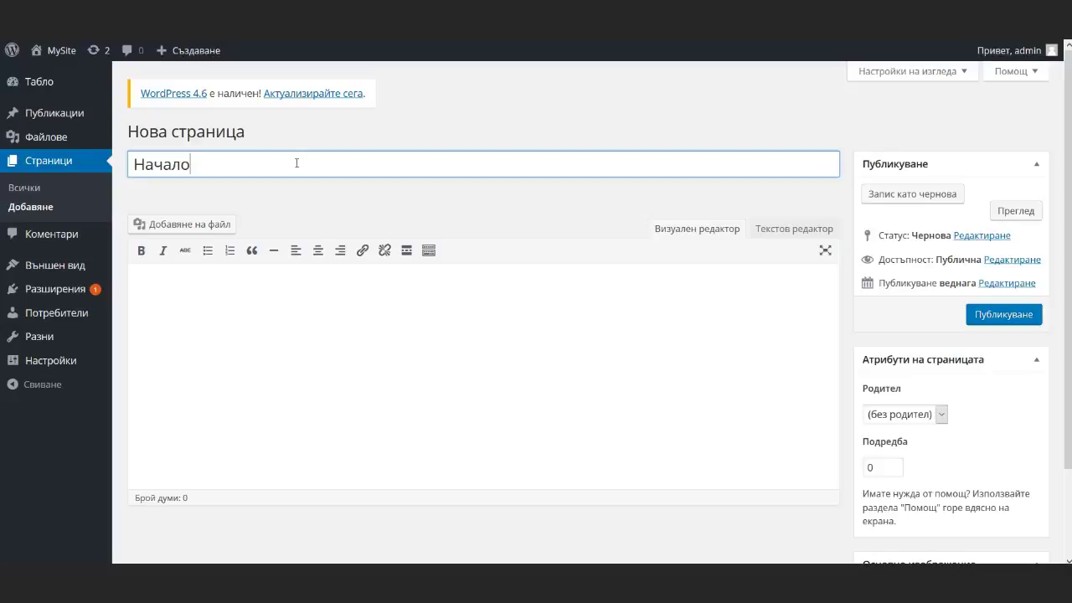
{"action": "left_click", "coordinate": [314, 215]}
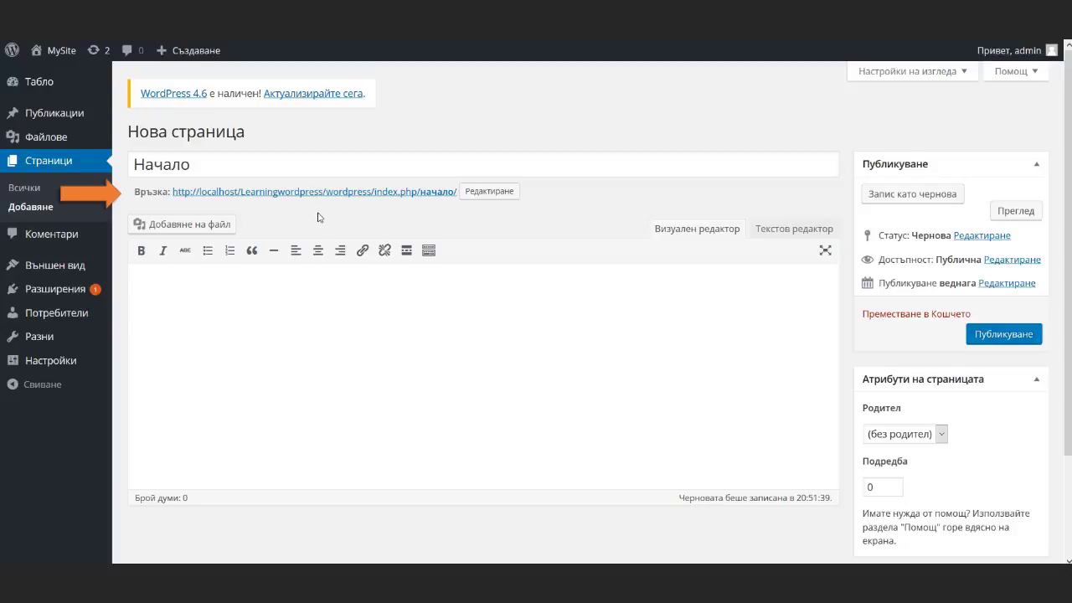
Step: Change the slug in the page's permalink to "home"
{"action": "left_click", "coordinate": [479, 195]}
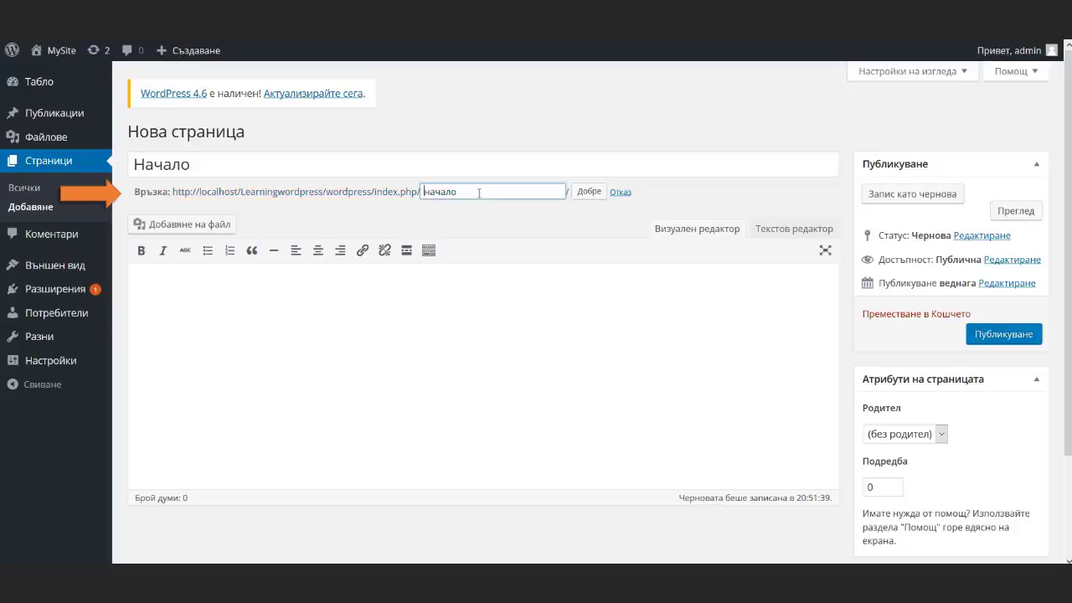
{"action": "left_click_drag", "start_coordinate": [457, 192], "coordinate": [416, 201]}
{"action": "type", "text": "home"}
{"action": "left_click", "coordinate": [586, 196]}
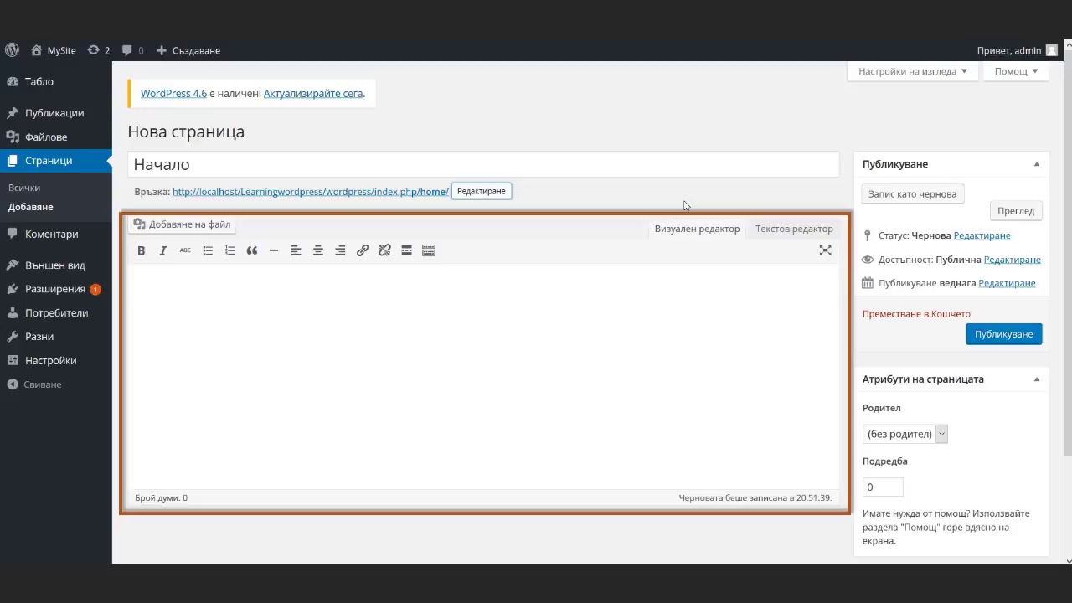
Step: Try inserting an empty code tag pair in the text editor and clear it, ending back in the visual editor
{"action": "left_click", "coordinate": [758, 236]}
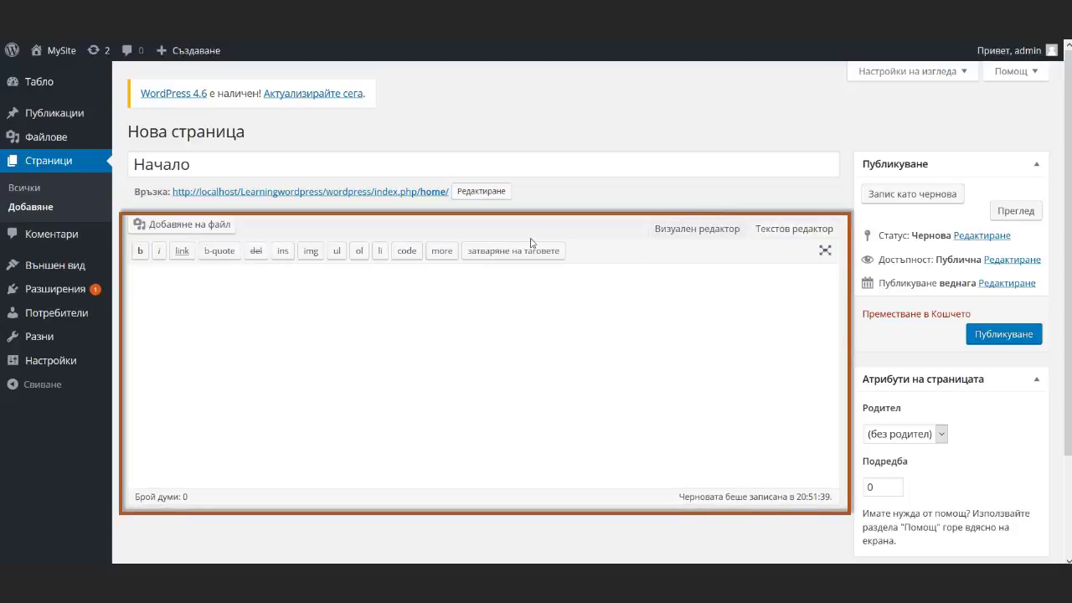
{"action": "left_click", "coordinate": [407, 250]}
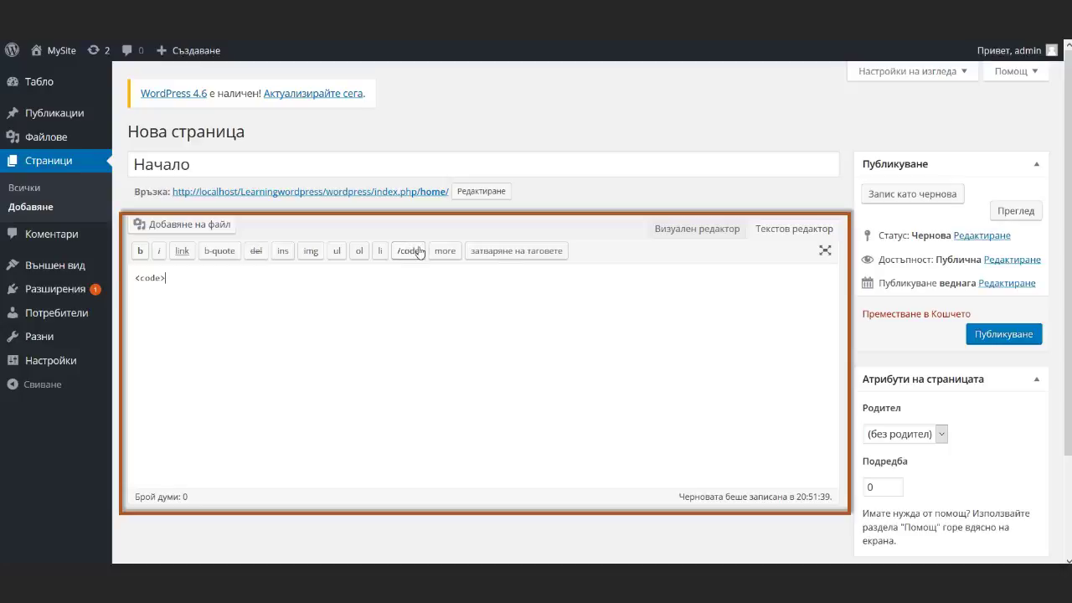
{"action": "left_click", "coordinate": [481, 251]}
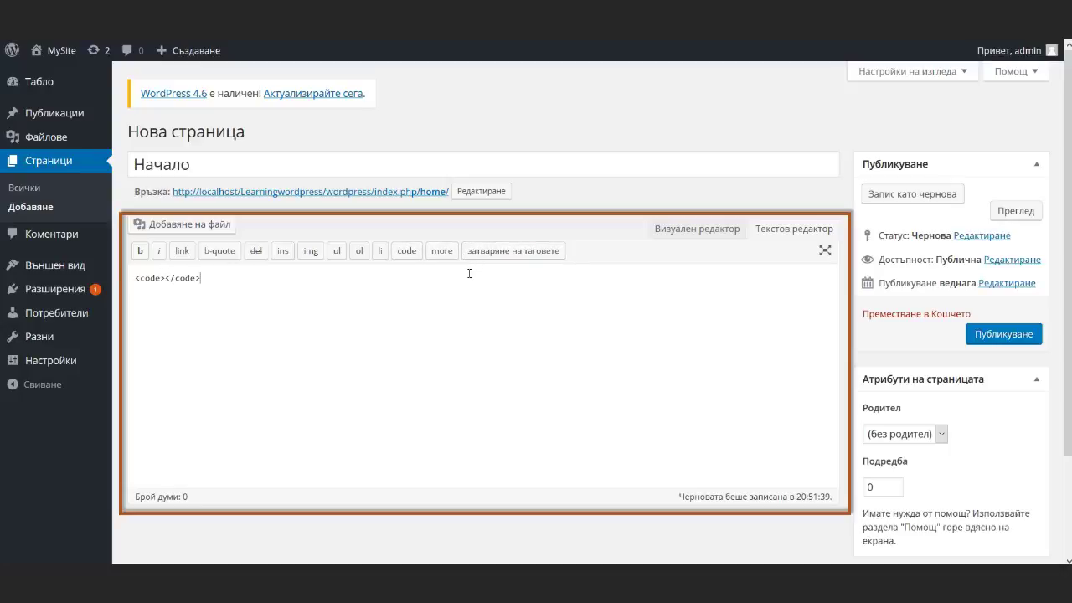
{"action": "key", "text": "ctrl+a"}
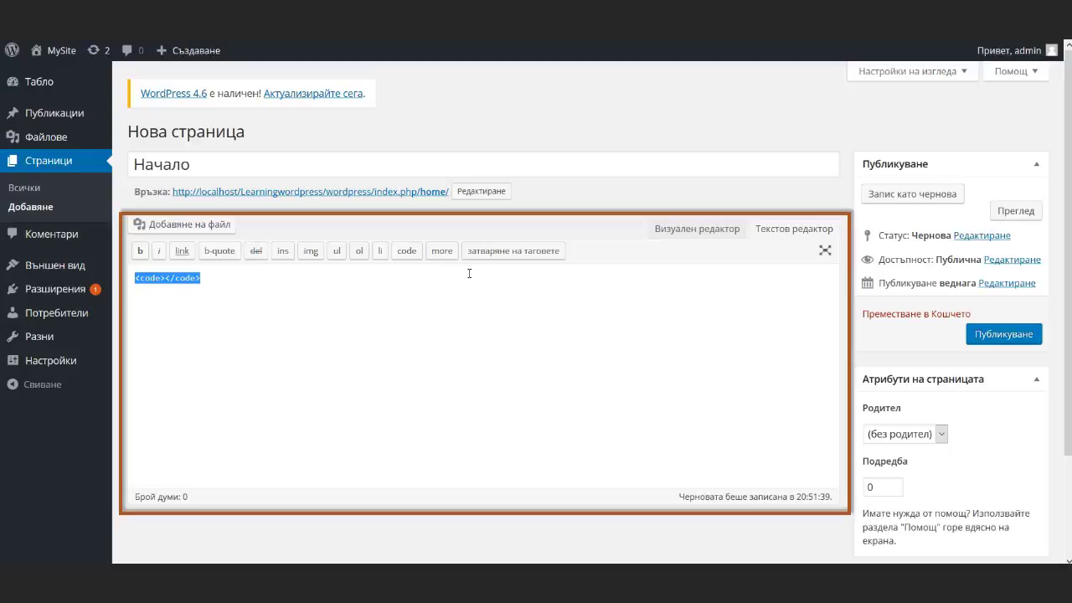
{"action": "key", "text": "BackSpace"}
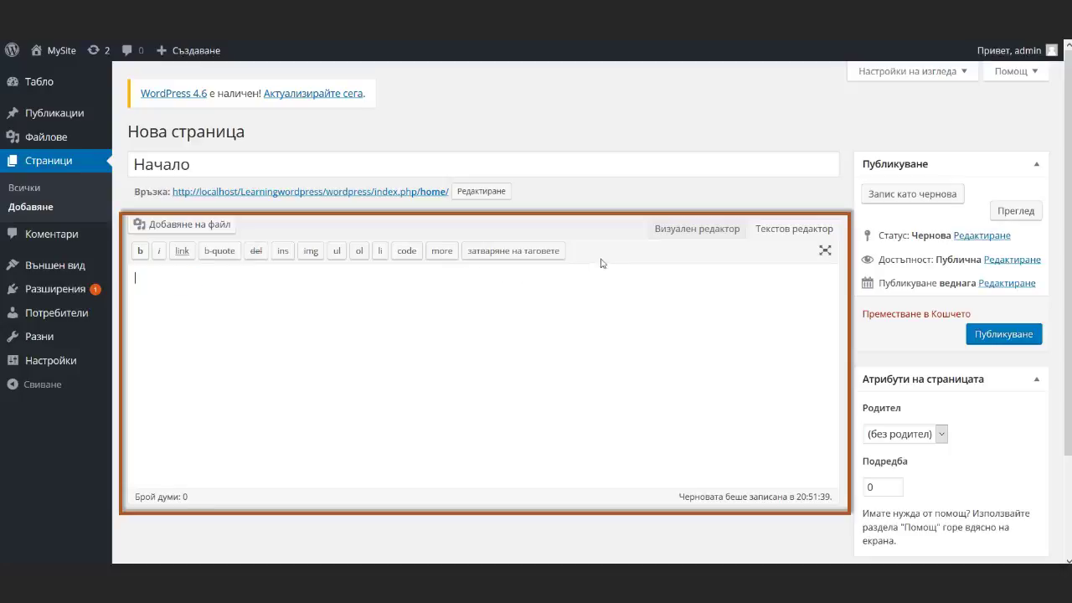
{"action": "left_click", "coordinate": [659, 234]}
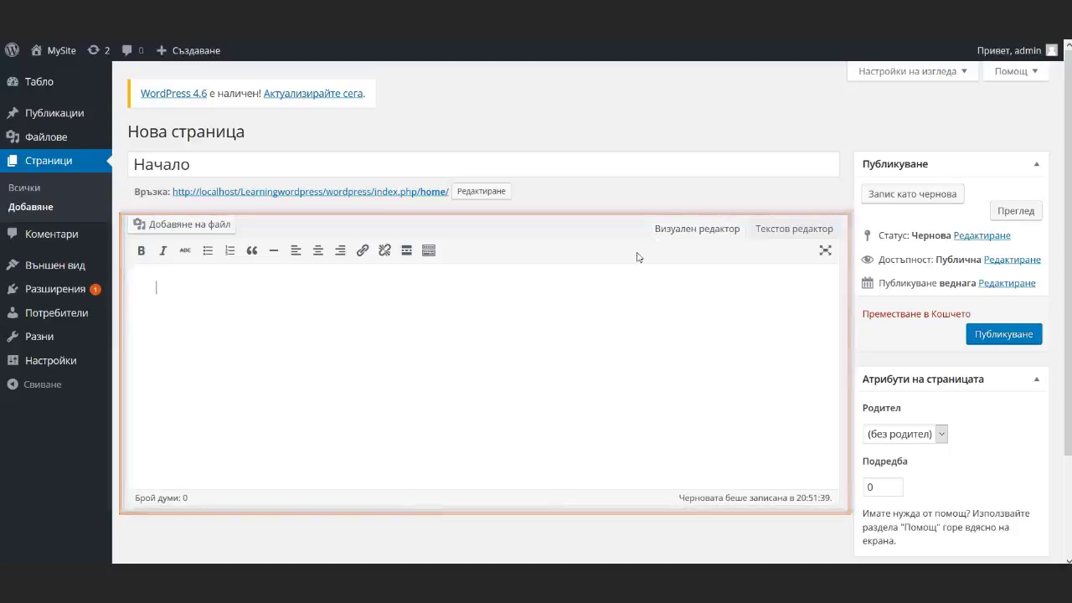
Step: Paste the copied article about art into the page body
{"action": "key", "text": "ctrl+v"}
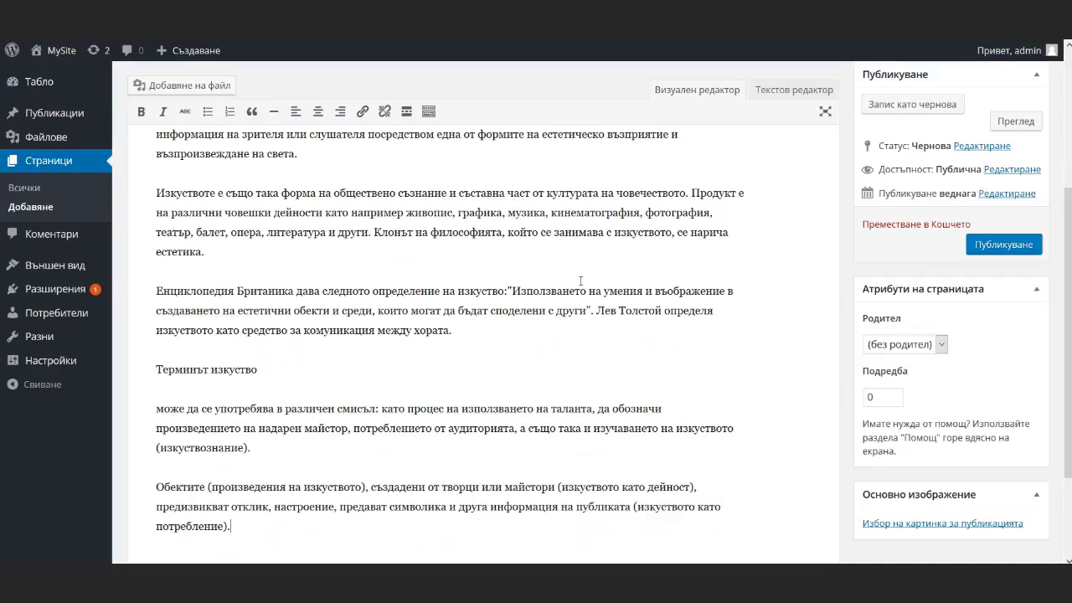
{"action": "scroll", "coordinate": [580, 281], "scroll_direction": "up", "scroll_amount": 5}
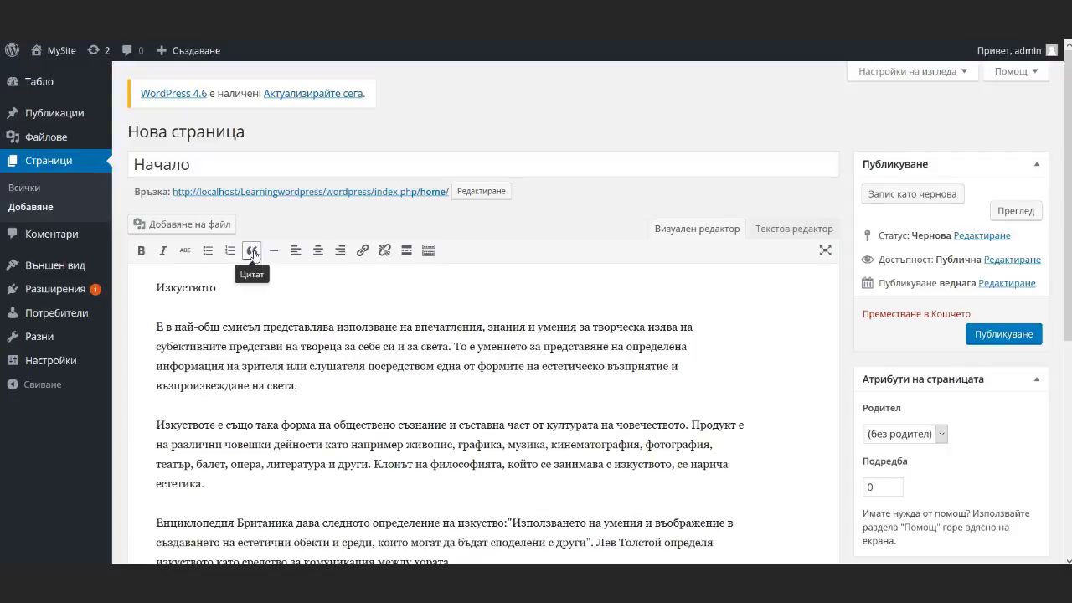
Step: Format the paragraph starting "Изкуствоте е също така форма" as a blockquote and insert a horizontal line below it
{"action": "left_click", "coordinate": [251, 250]}
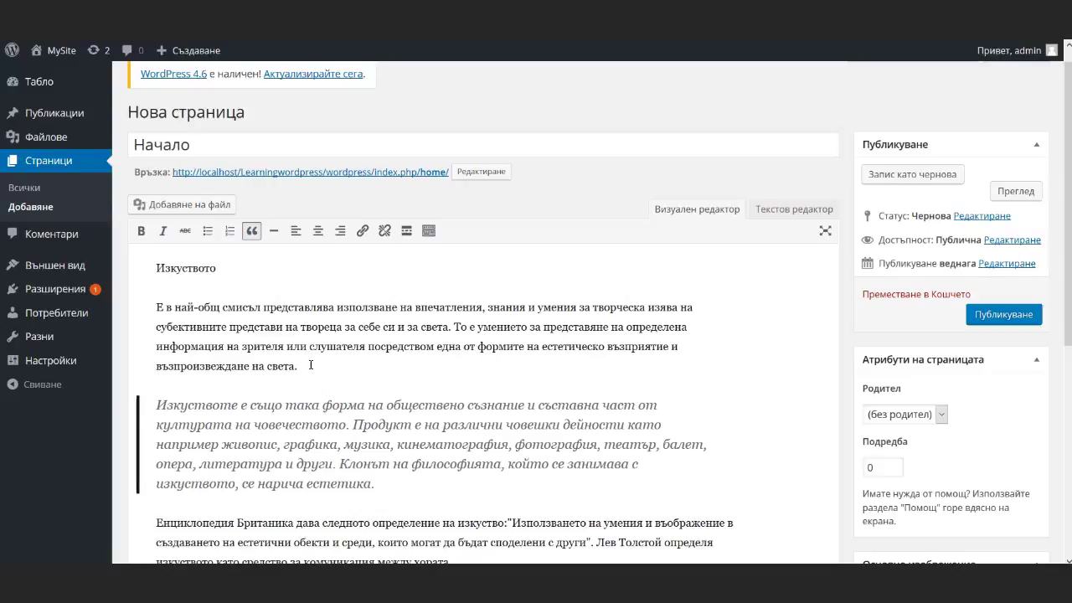
{"action": "left_click", "coordinate": [392, 484]}
{"action": "left_click", "coordinate": [274, 231]}
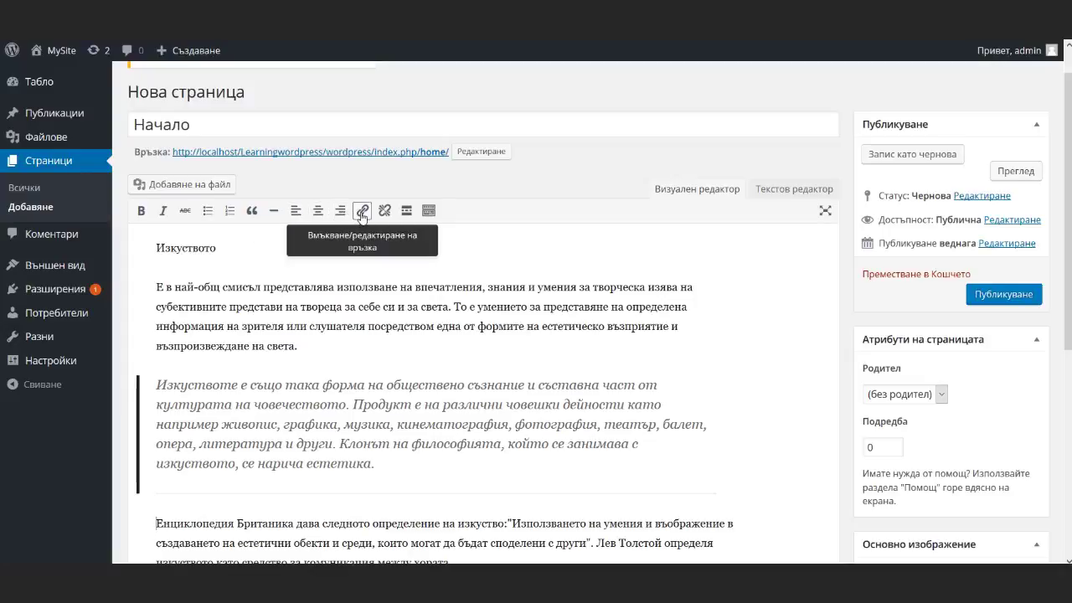
Step: Link the word "впечатления" in the first paragraph to the copied address ending in wp-admin/post-new.php?post_type=page
{"action": "double_click", "coordinate": [434, 285]}
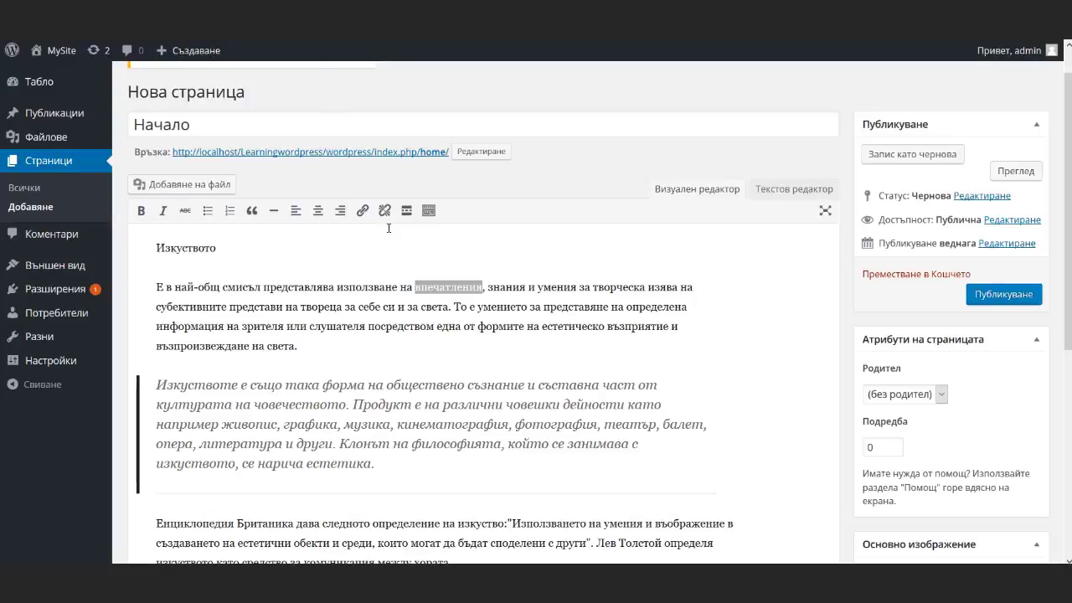
{"action": "double_click", "coordinate": [435, 286]}
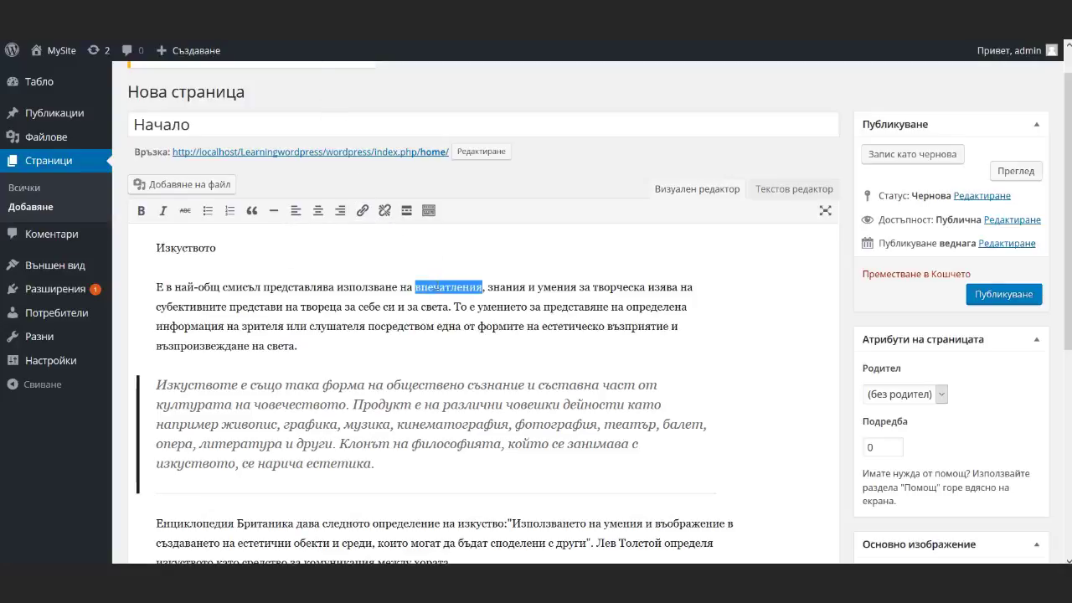
{"action": "left_click", "coordinate": [361, 210]}
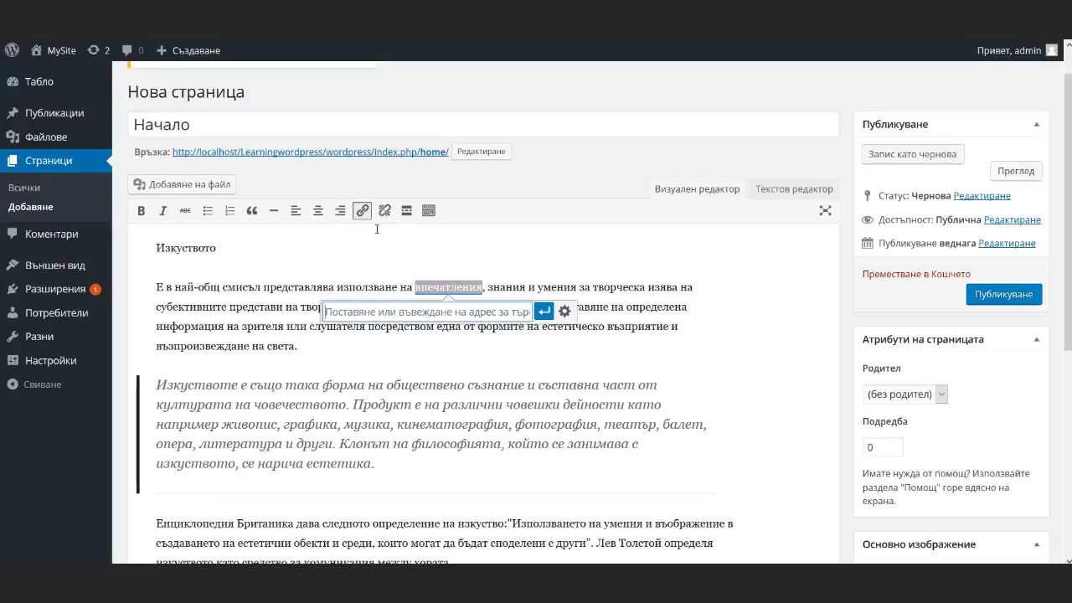
{"action": "key", "text": "ctrl+v"}
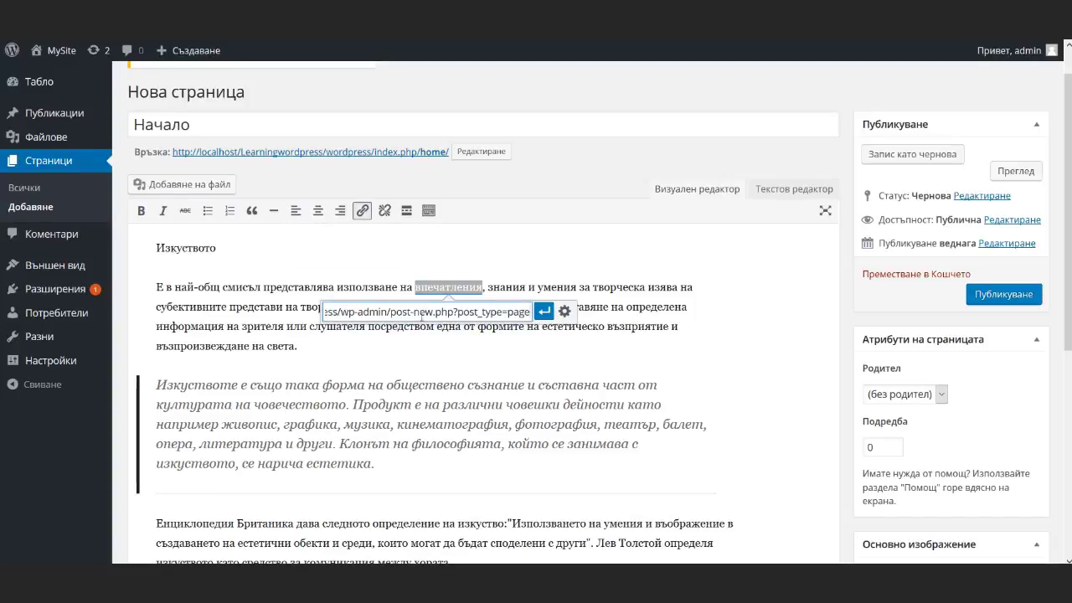
{"action": "left_click", "coordinate": [545, 310]}
{"action": "left_click", "coordinate": [510, 333]}
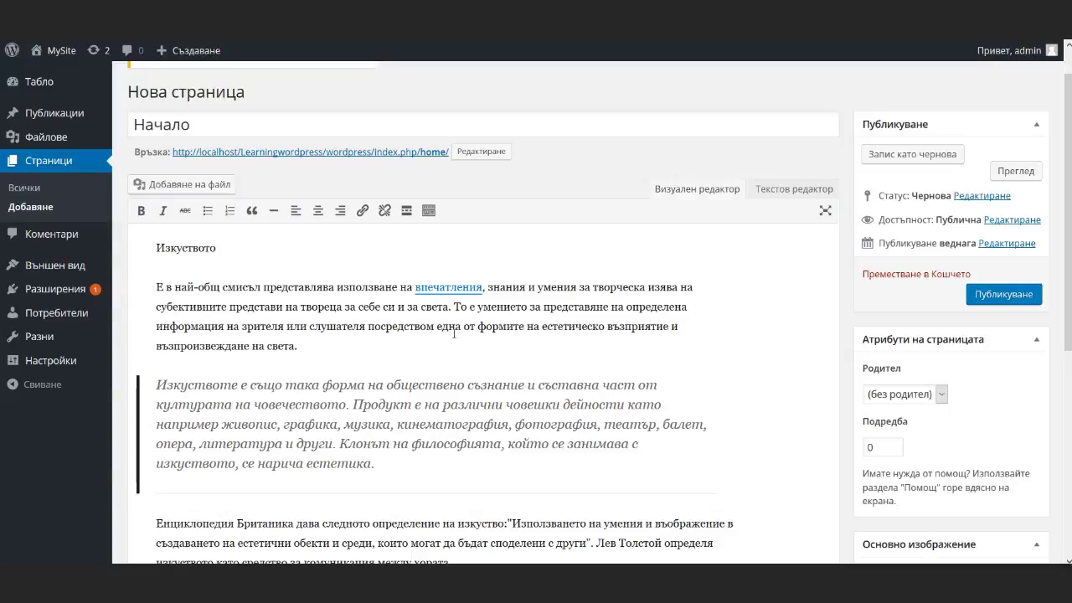
Step: Insert a Read More break between the first paragraph and the blockquote
{"action": "left_click", "coordinate": [406, 212]}
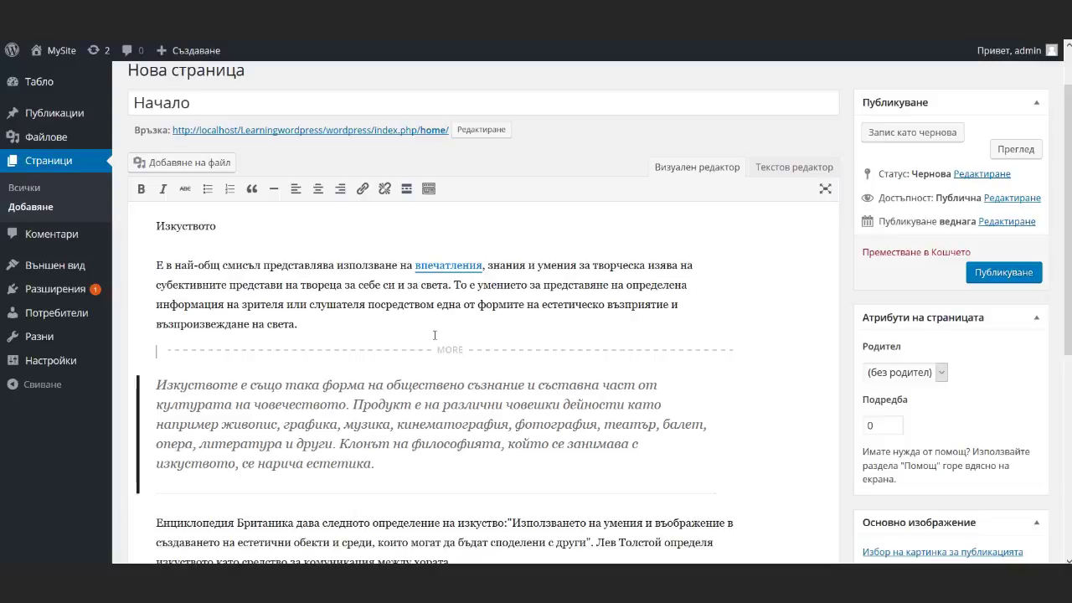
Step: Show the second row of formatting tools and turn on distraction-free writing mode
{"action": "left_click", "coordinate": [429, 189]}
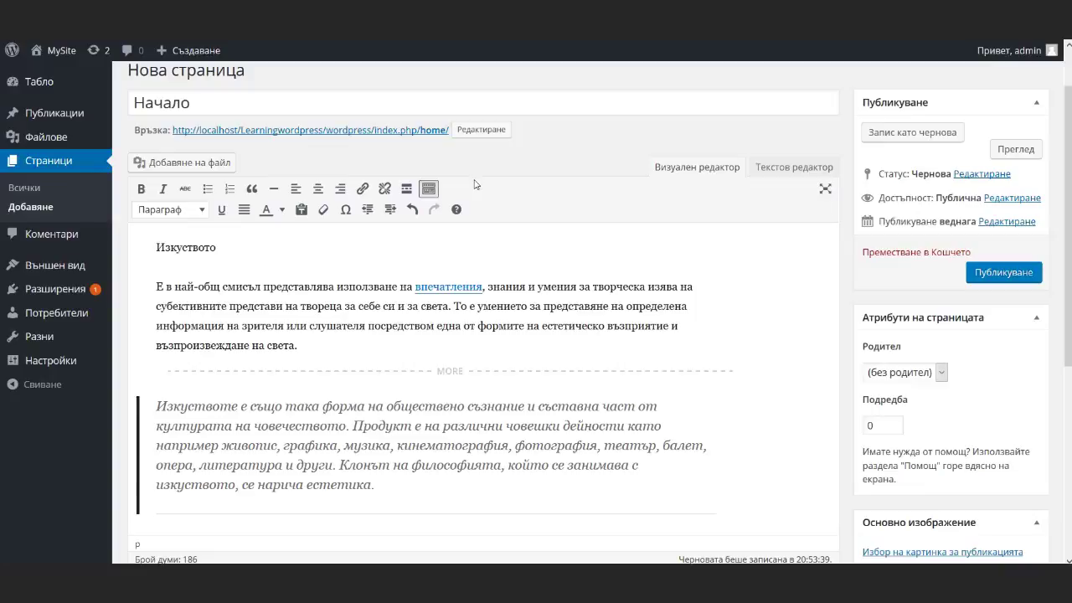
{"action": "left_click", "coordinate": [825, 189]}
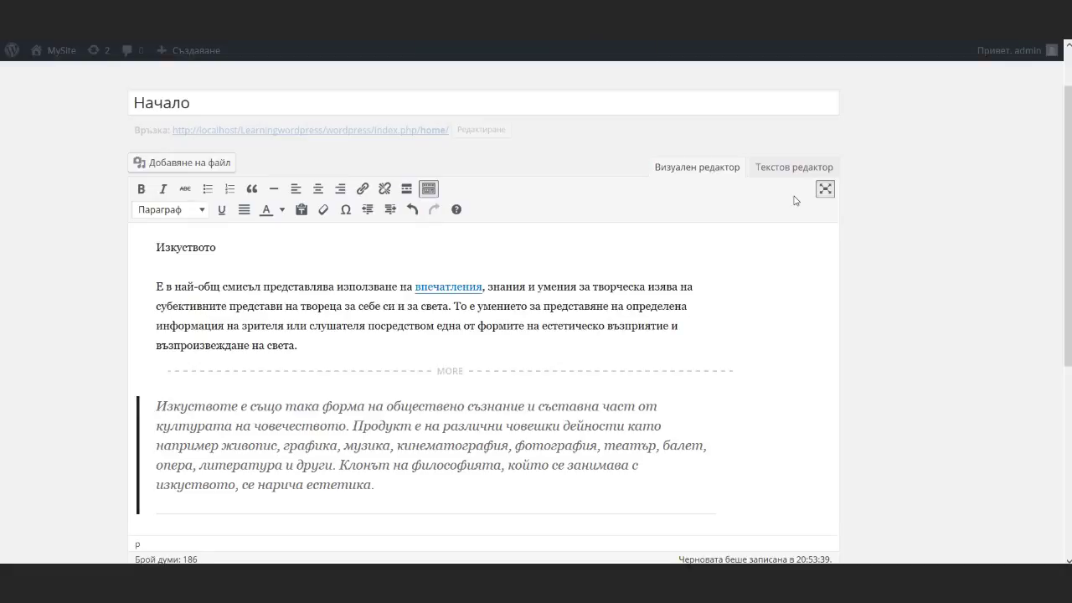
Step: Format the opening line "Изкуството" as Heading 1 (Заглавие 1)
{"action": "left_click", "coordinate": [191, 212]}
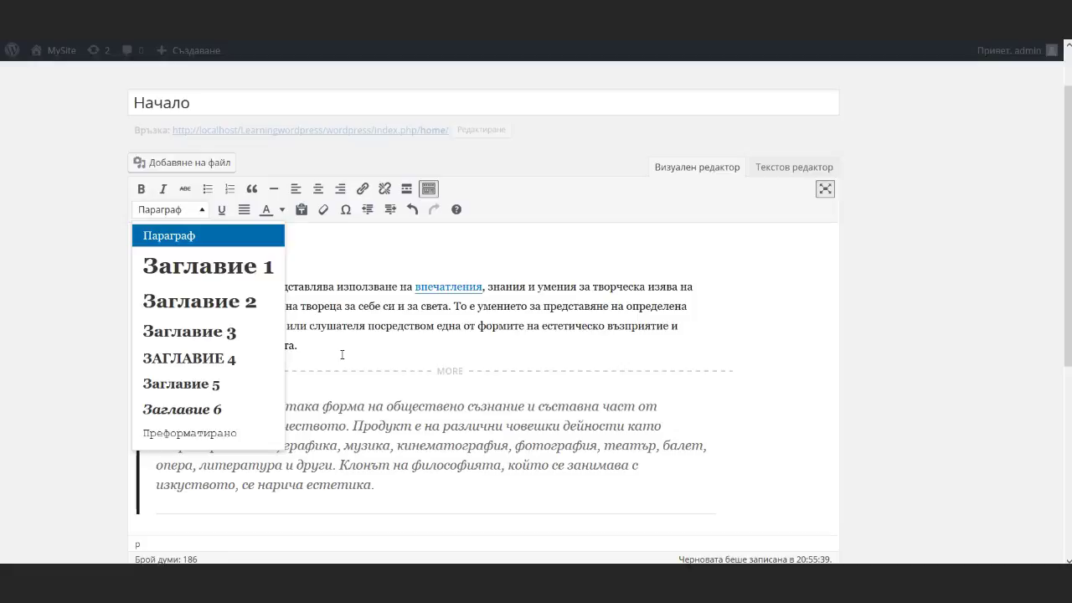
{"action": "left_click", "coordinate": [342, 354]}
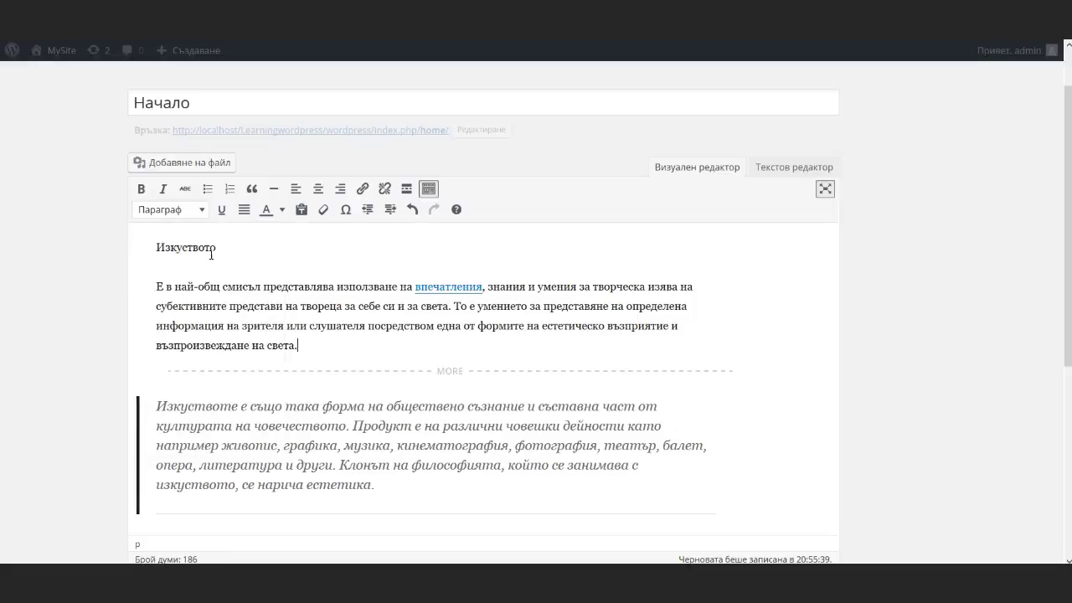
{"action": "left_click_drag", "start_coordinate": [155, 247], "coordinate": [216, 246]}
{"action": "left_click", "coordinate": [197, 211]}
{"action": "left_click", "coordinate": [196, 263]}
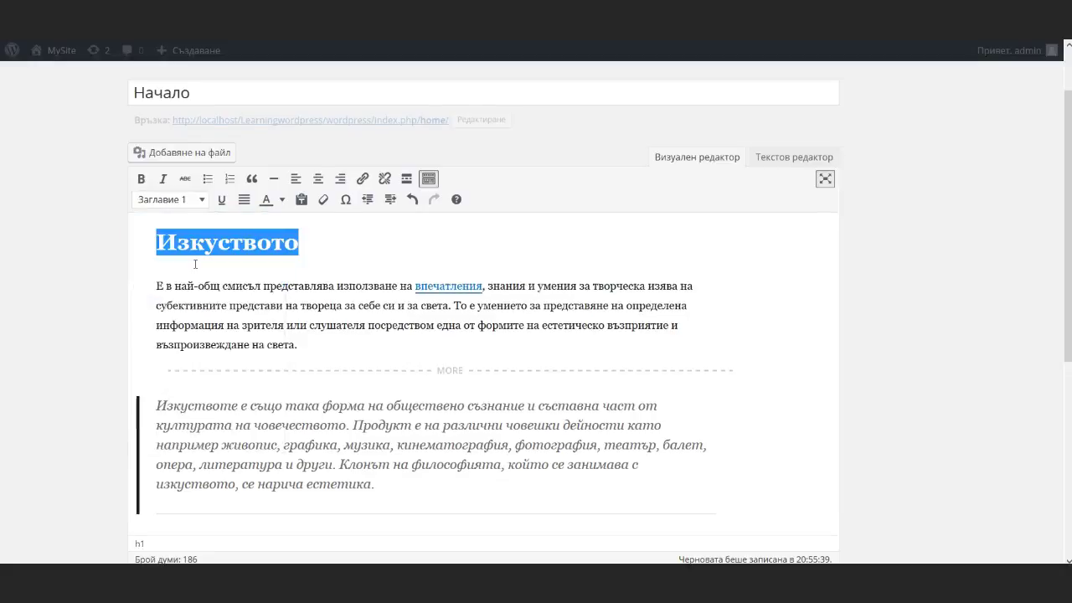
{"action": "left_click", "coordinate": [195, 283]}
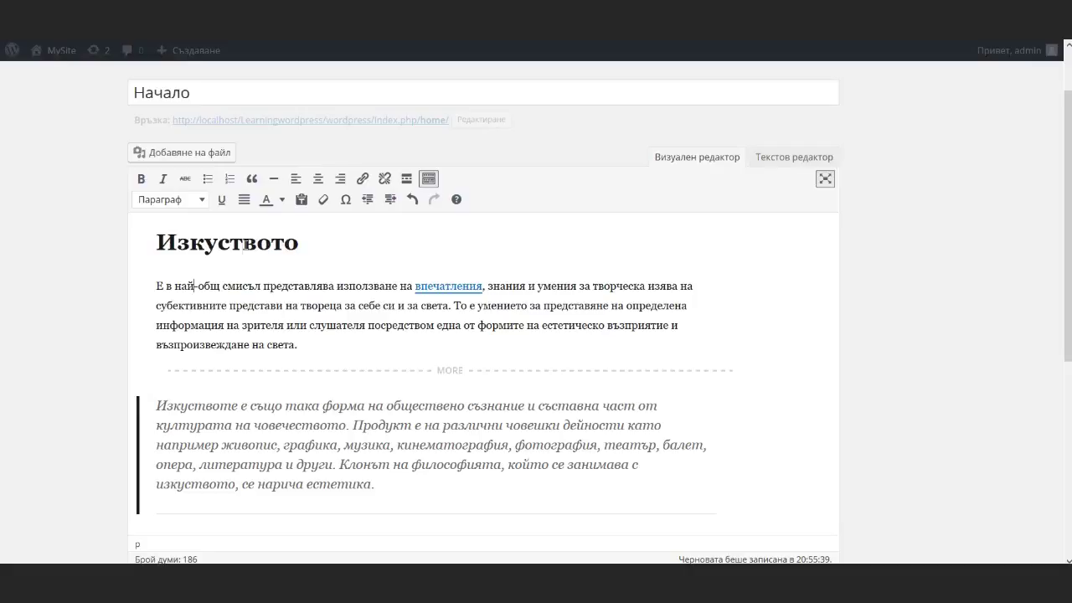
{"action": "left_click", "coordinate": [242, 247]}
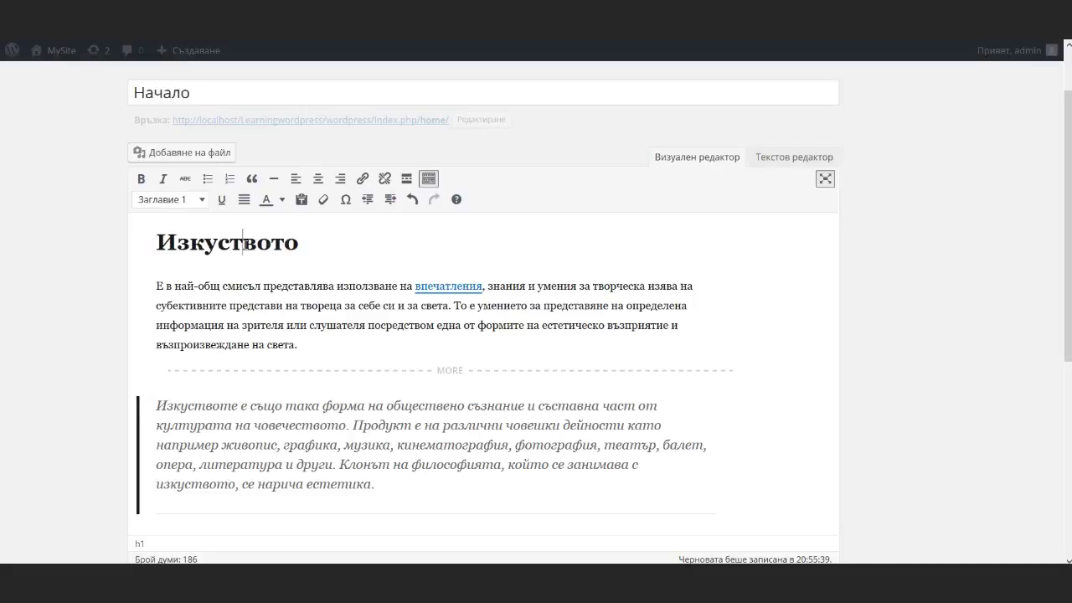
{"action": "left_click", "coordinate": [201, 203]}
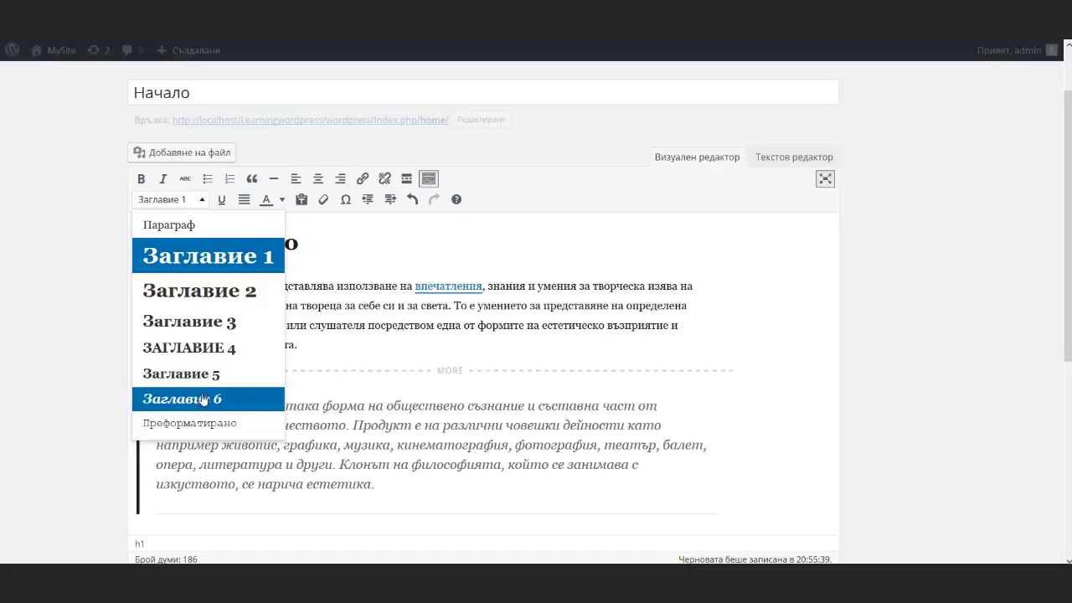
{"action": "left_click", "coordinate": [340, 340]}
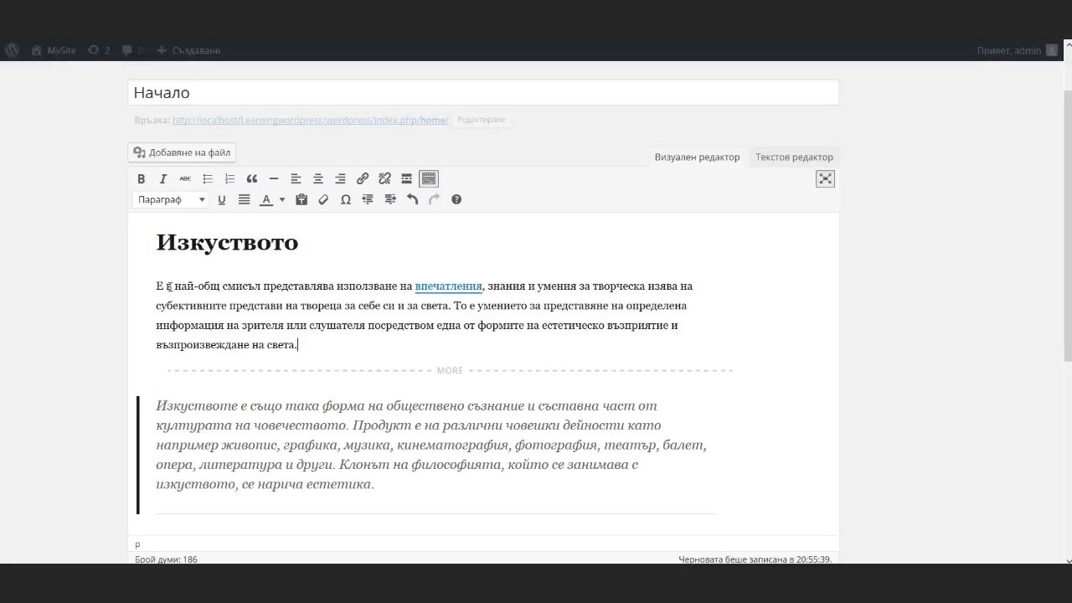
Step: Underline "за себе си и за света" in the first paragraph and justify that paragraph
{"action": "left_click", "coordinate": [154, 286]}
{"action": "left_click_drag", "start_coordinate": [345, 304], "coordinate": [450, 305]}
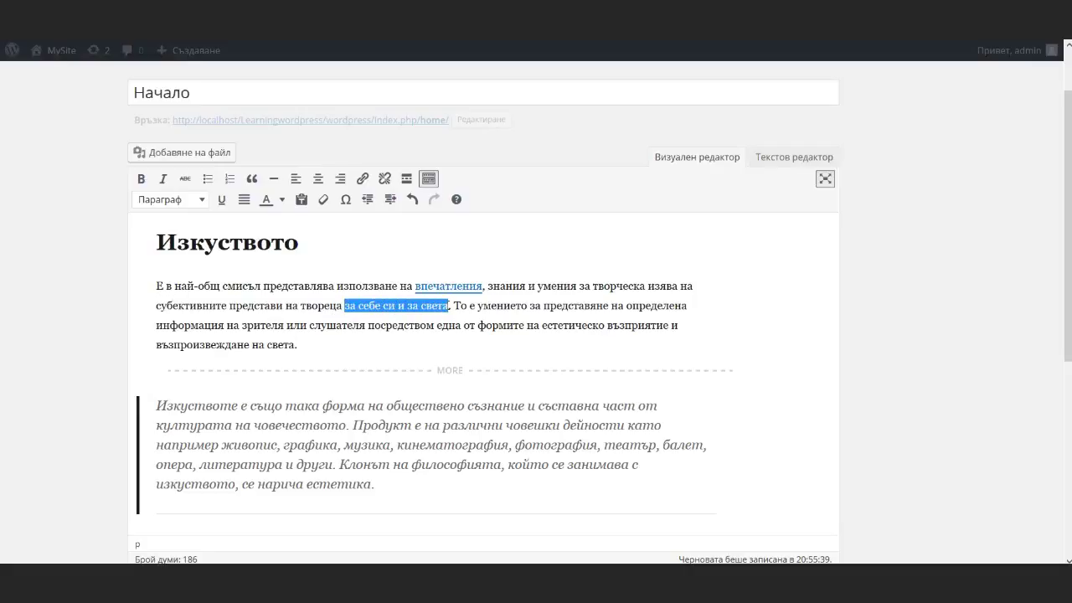
{"action": "left_click", "coordinate": [223, 201]}
{"action": "left_click", "coordinate": [242, 286]}
{"action": "left_click", "coordinate": [242, 200]}
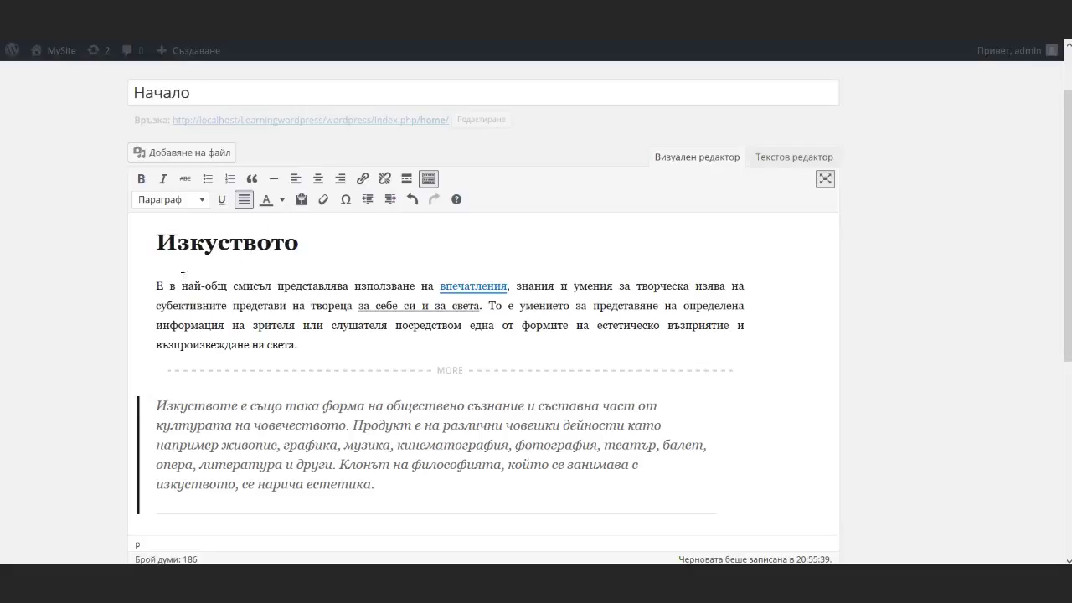
Step: Colour "Е в най-общ смисъл" in the first paragraph with the custom teal 3c95a3 and copy its hex code
{"action": "left_click_drag", "start_coordinate": [156, 286], "coordinate": [268, 284]}
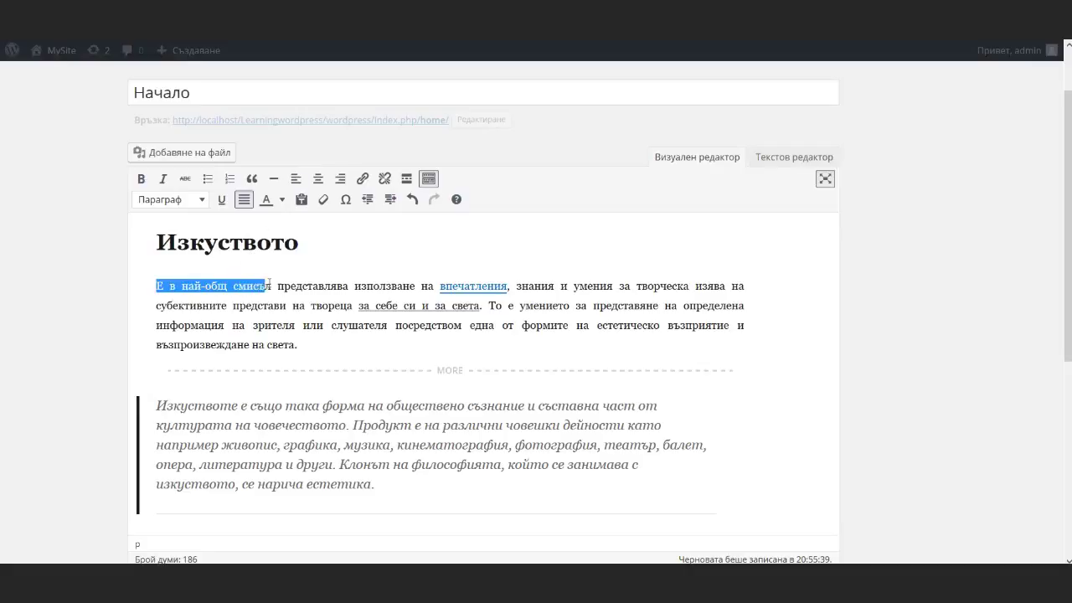
{"action": "left_click", "coordinate": [282, 201]}
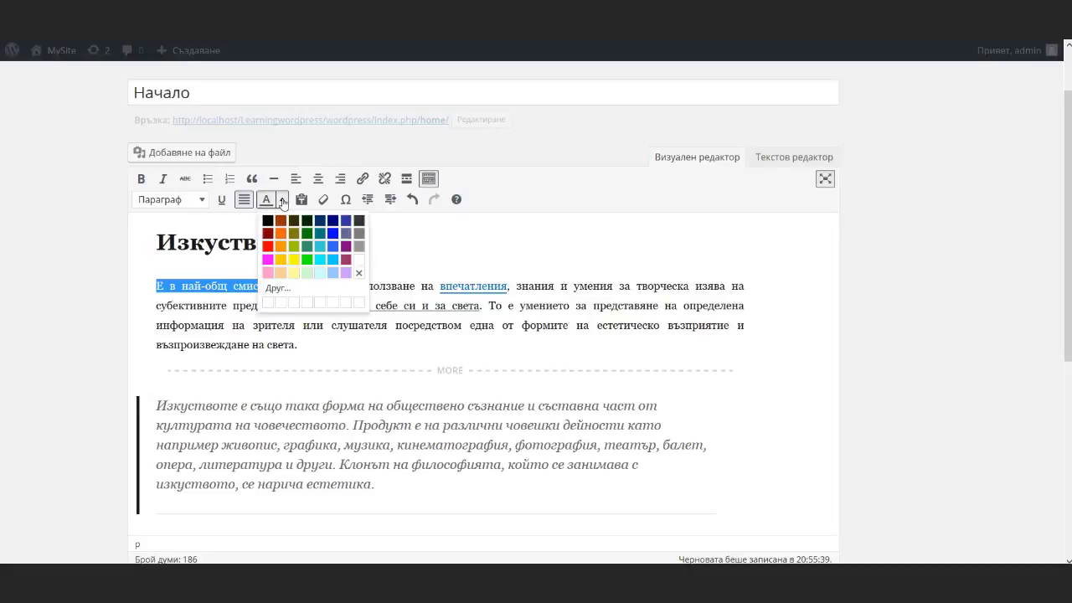
{"action": "left_click", "coordinate": [332, 289]}
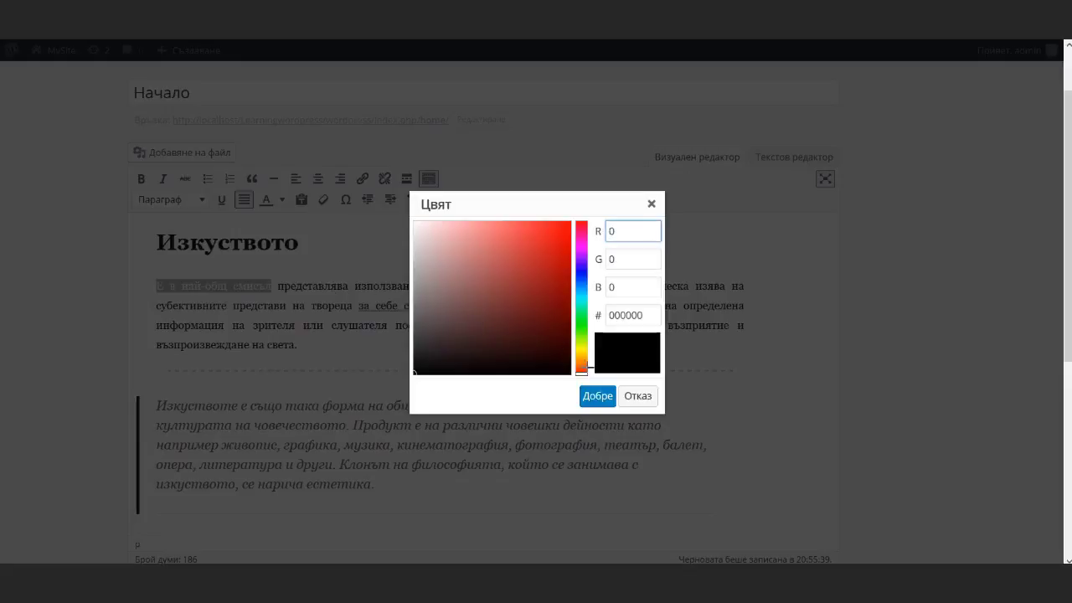
{"action": "left_click_drag", "start_coordinate": [581, 372], "coordinate": [580, 293]}
{"action": "left_click", "coordinate": [535, 271]}
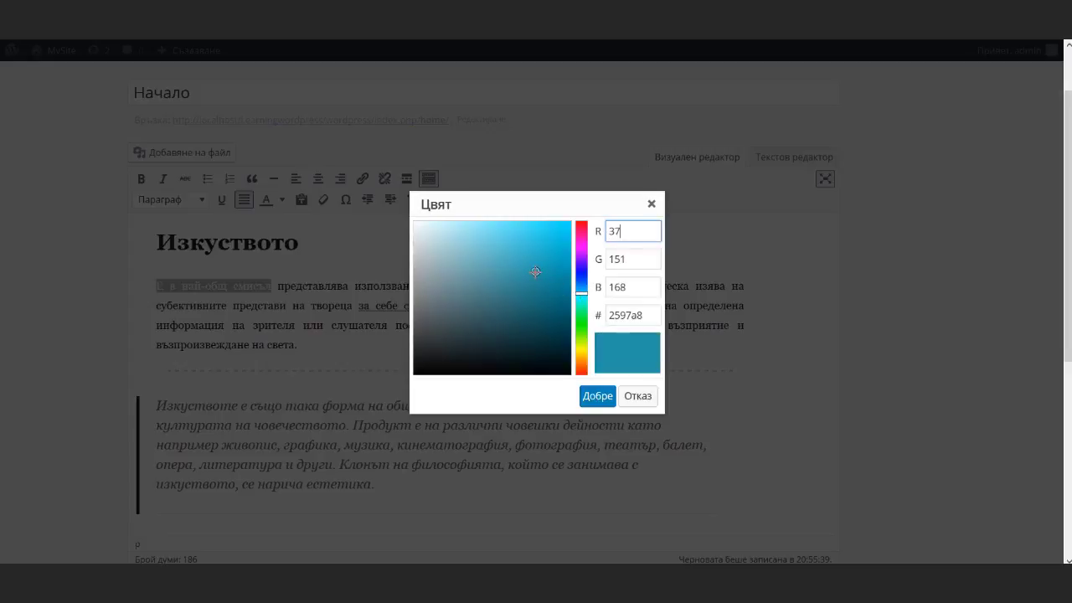
{"action": "left_click_drag", "start_coordinate": [536, 272], "coordinate": [513, 275]}
{"action": "double_click", "coordinate": [622, 315]}
{"action": "key", "text": "ctrl+c"}
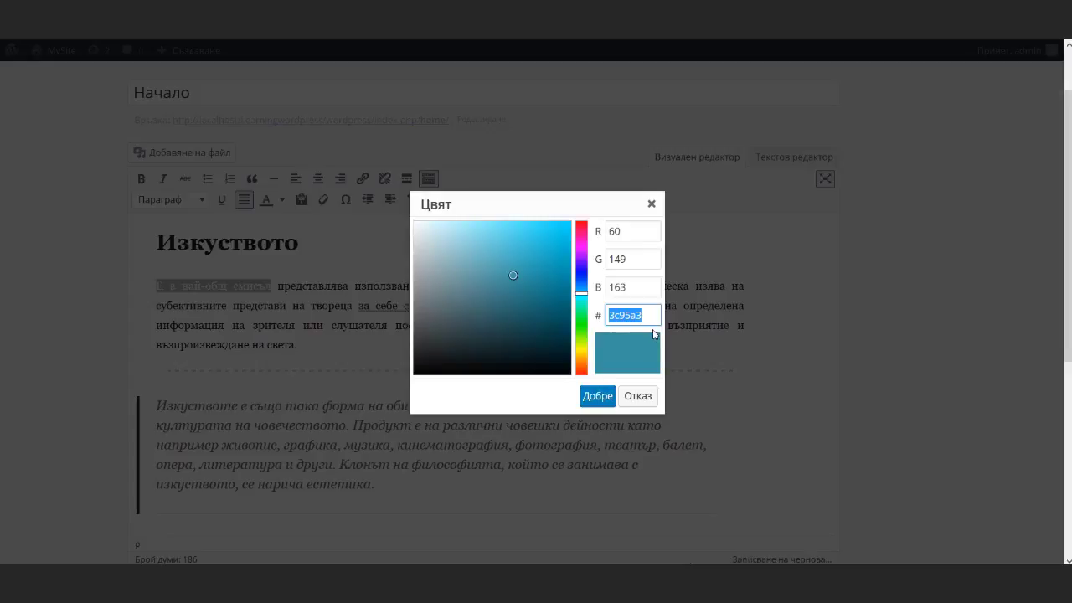
{"action": "left_click", "coordinate": [595, 396]}
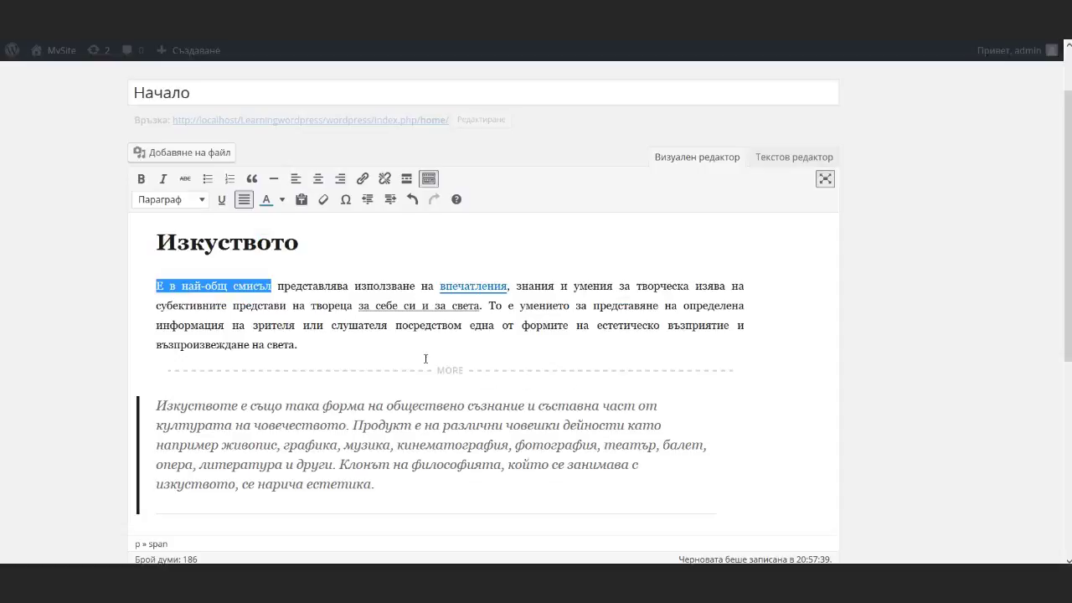
{"action": "left_click", "coordinate": [312, 290]}
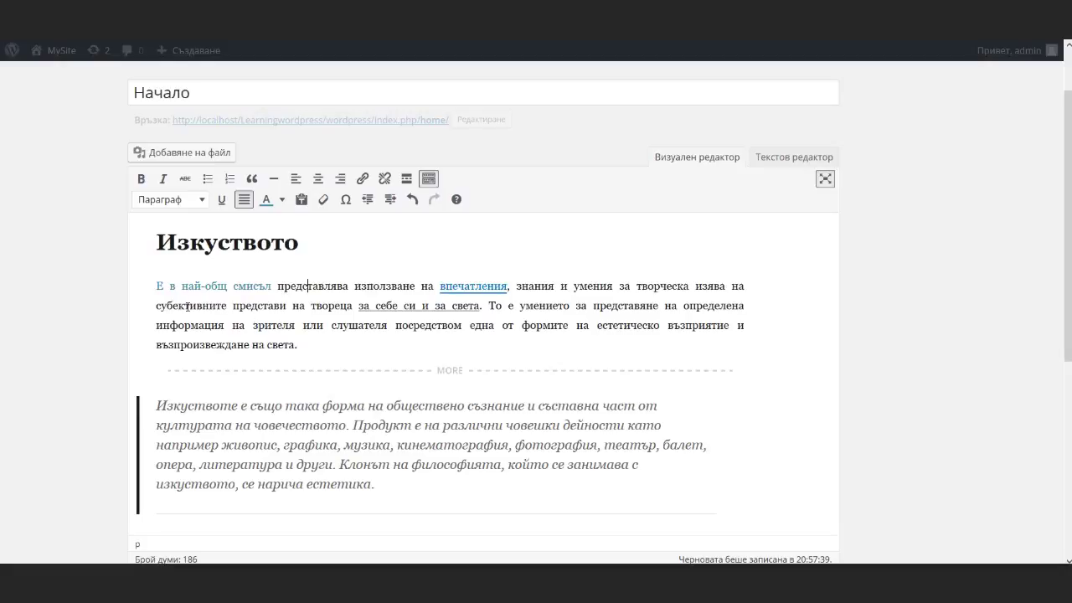
Step: Apply the copied custom colour 3c95a3 to "субективните представи" in the first paragraph
{"action": "left_click_drag", "start_coordinate": [156, 307], "coordinate": [288, 306]}
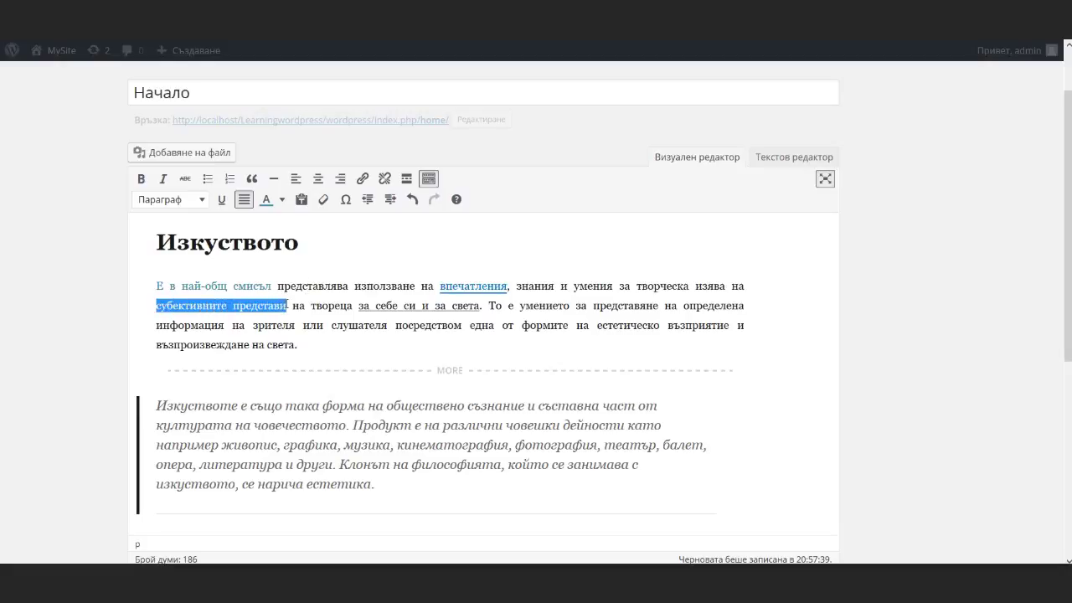
{"action": "left_click", "coordinate": [282, 201]}
{"action": "left_click", "coordinate": [281, 288]}
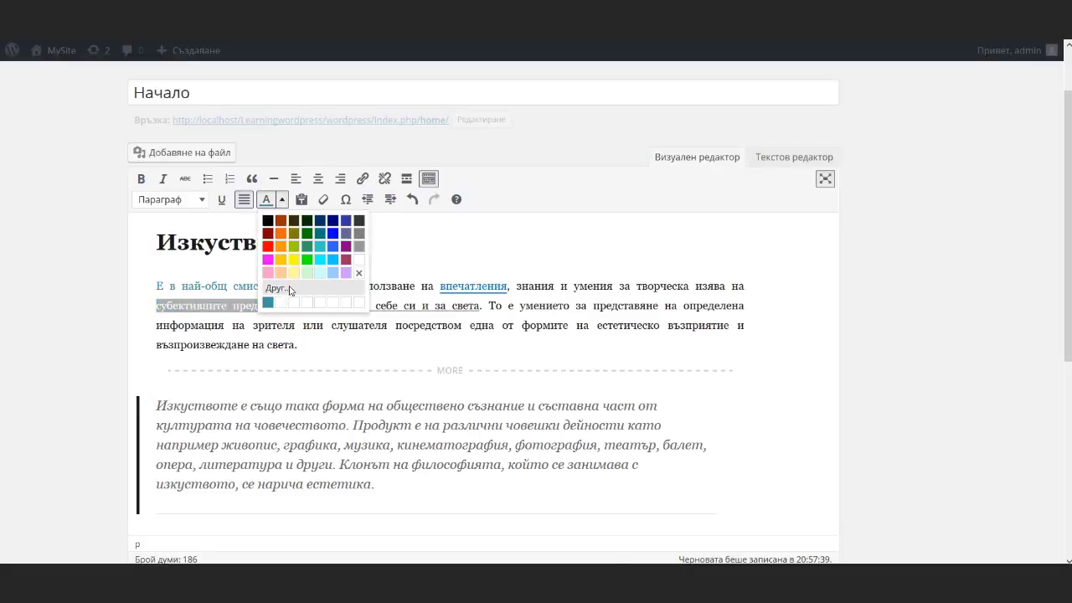
{"action": "double_click", "coordinate": [621, 314]}
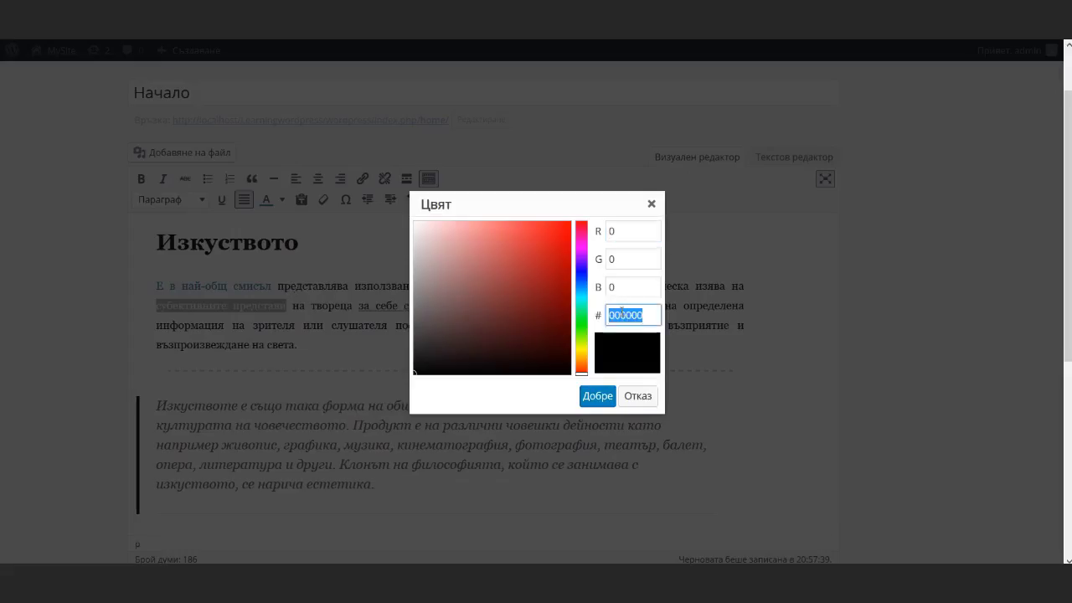
{"action": "key", "text": "ctrl+v"}
{"action": "left_click", "coordinate": [597, 397]}
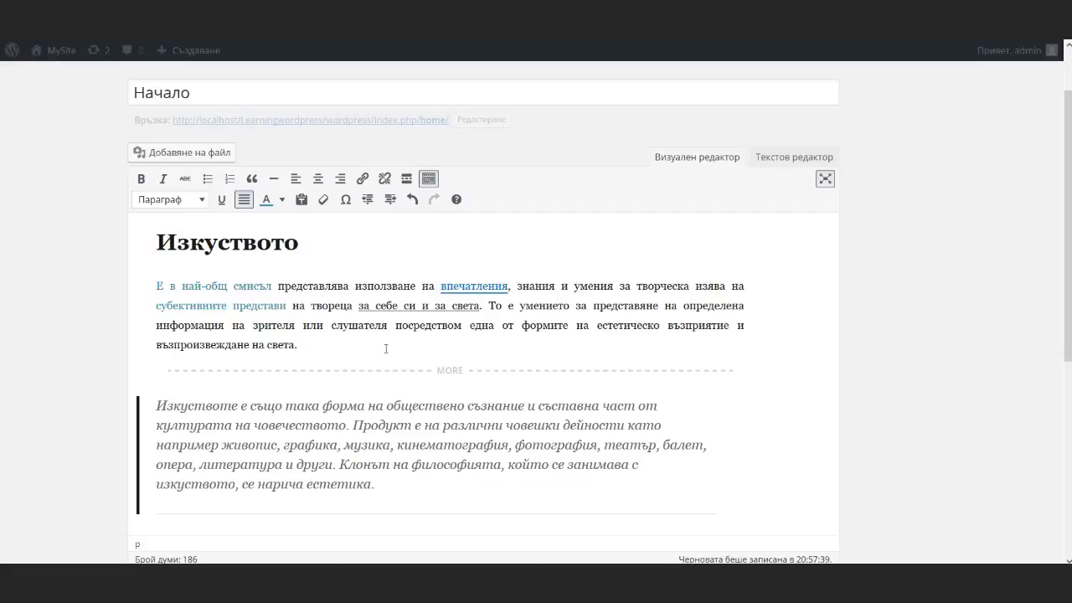
Step: Look over the special characters available for insertion, closing the character chart without inserting any
{"action": "left_click", "coordinate": [300, 202]}
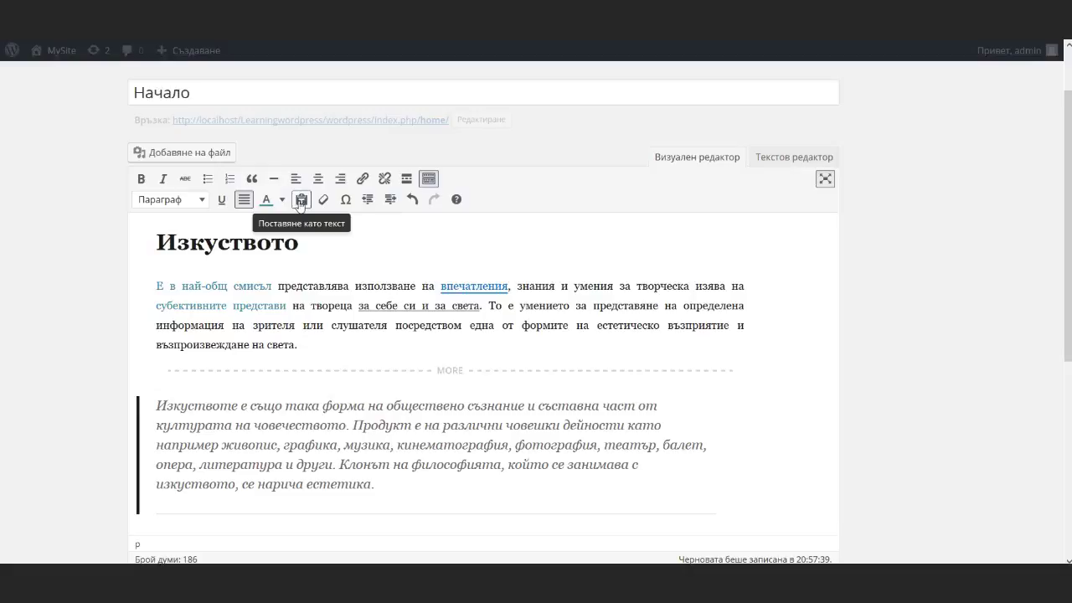
{"action": "left_click", "coordinate": [346, 201]}
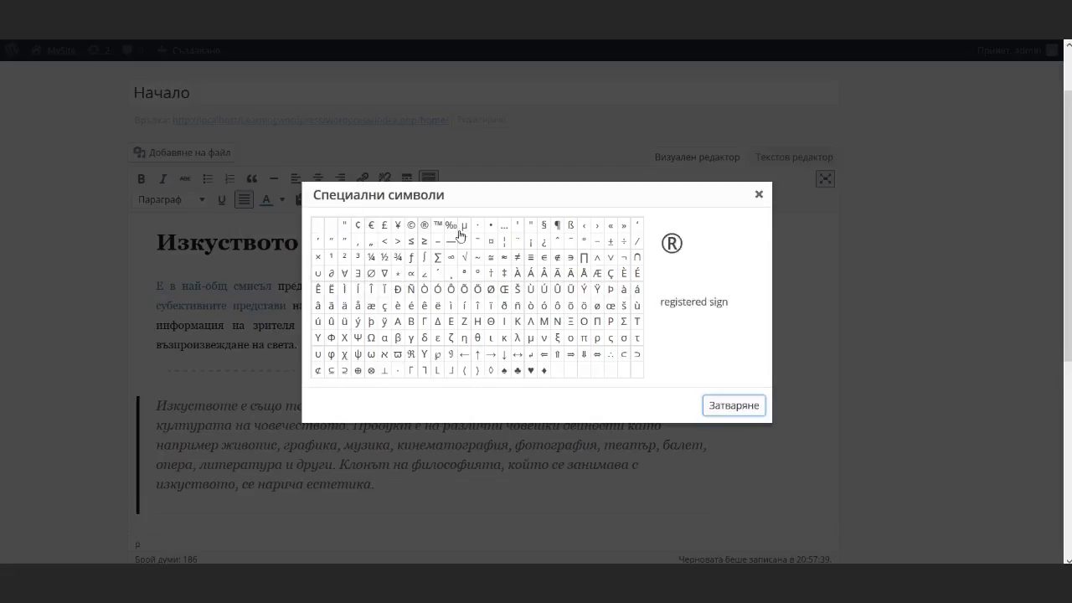
{"action": "left_click", "coordinate": [759, 194]}
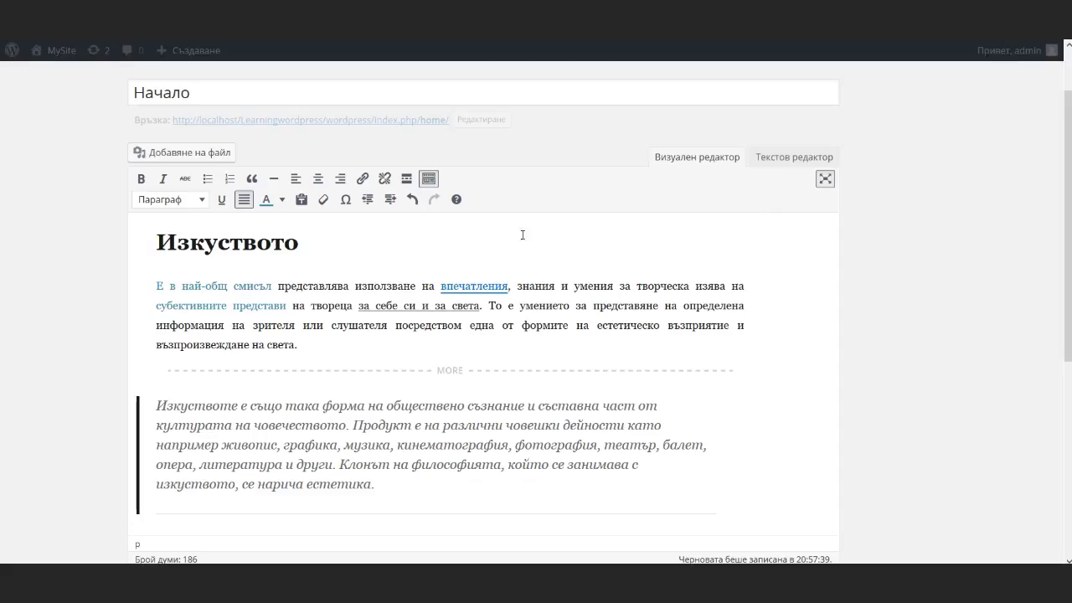
Step: Undo both text colour changes and the justification of the first paragraph
{"action": "left_click", "coordinate": [411, 201]}
{"action": "left_click", "coordinate": [411, 201]}
{"action": "left_click", "coordinate": [411, 201]}
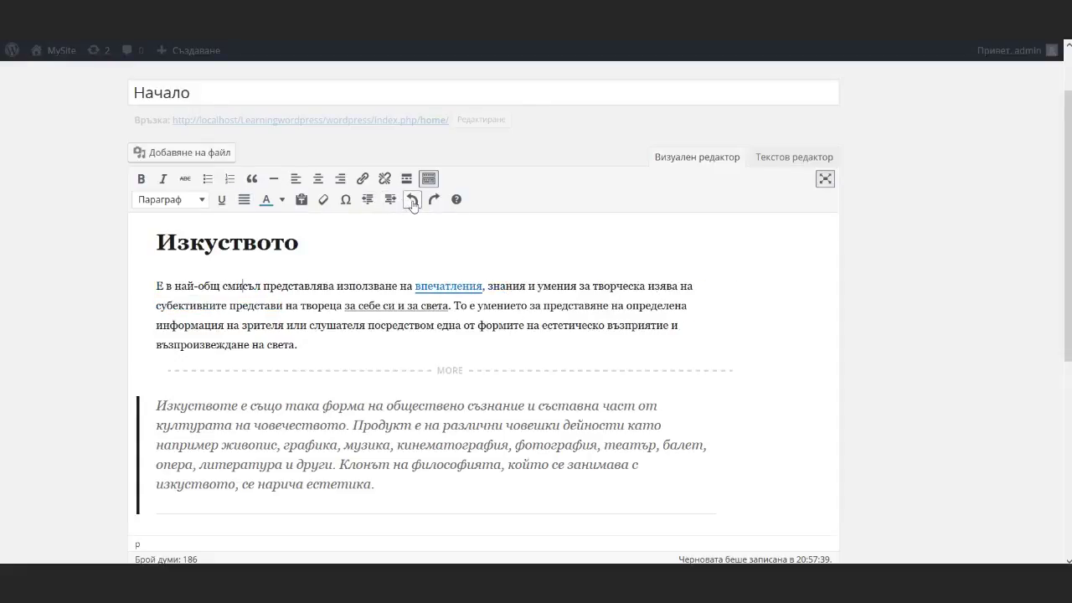
Step: Consult the editor's keyboard shortcut list and turn off distraction-free writing mode
{"action": "left_click", "coordinate": [457, 200]}
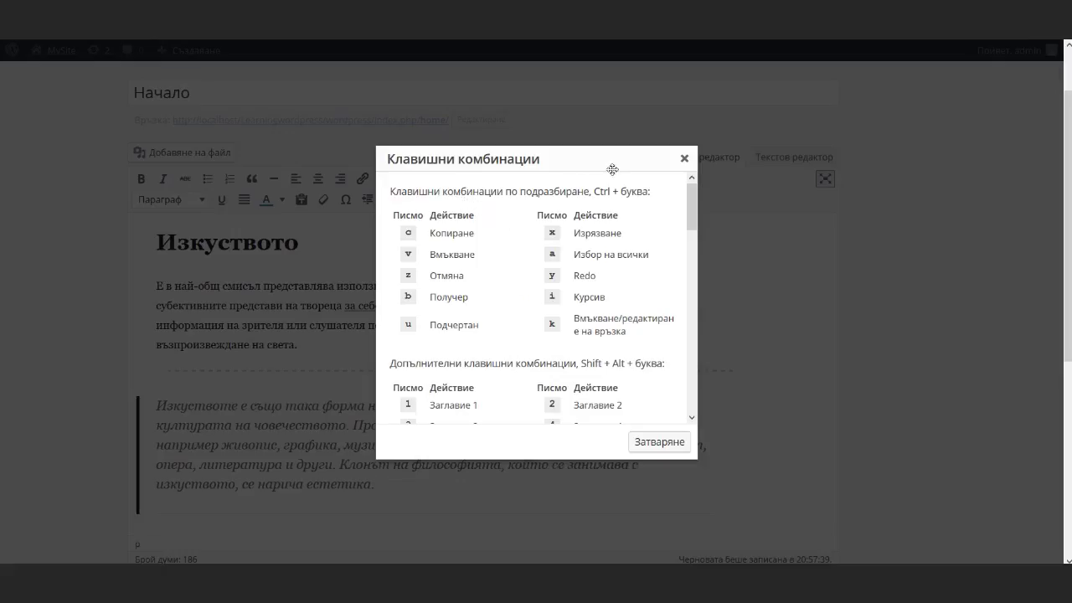
{"action": "left_click", "coordinate": [685, 160]}
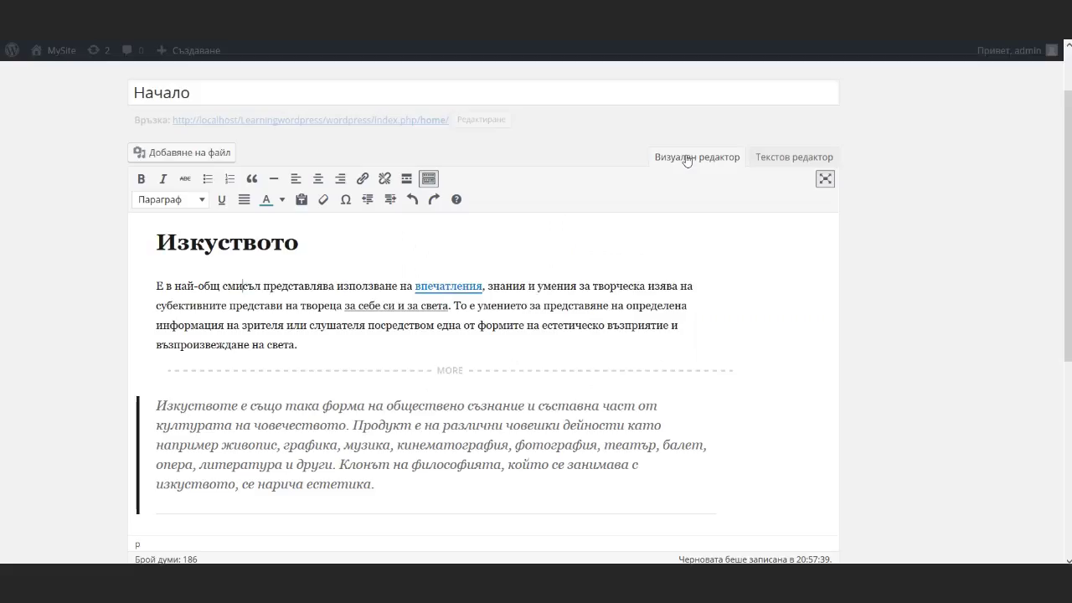
{"action": "left_click", "coordinate": [825, 179]}
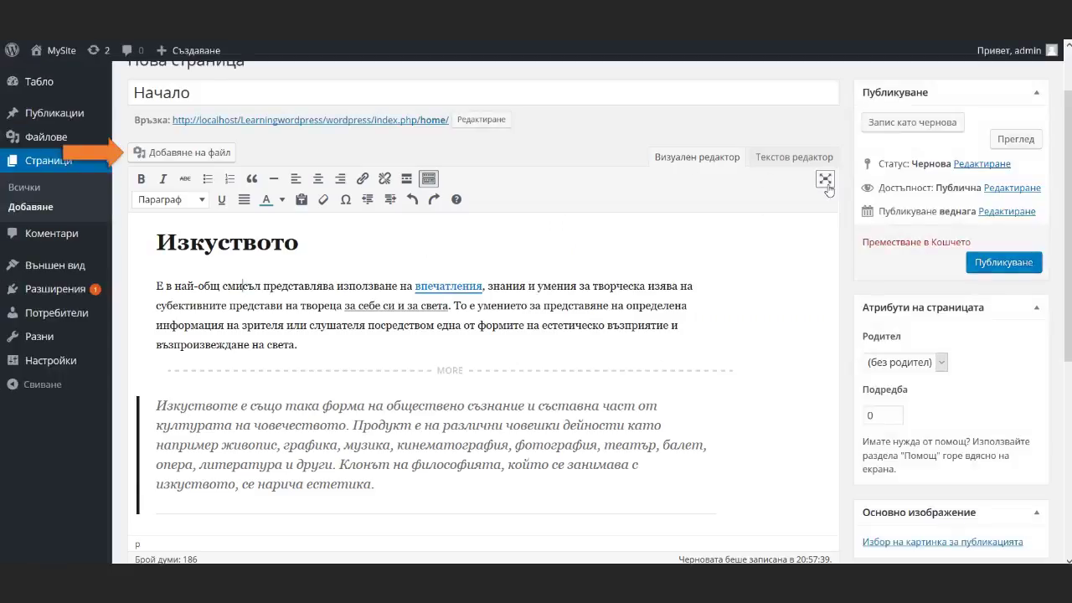
Step: Examine the media window's file upload and uploaded files views and its gallery and featured image sections
{"action": "left_click", "coordinate": [222, 156]}
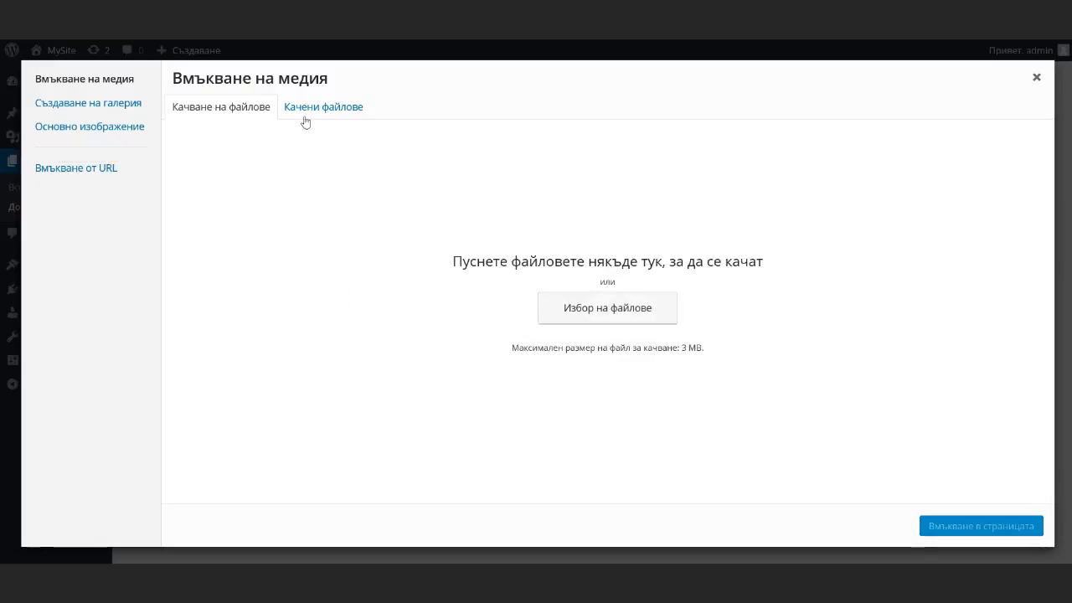
{"action": "left_click", "coordinate": [312, 108]}
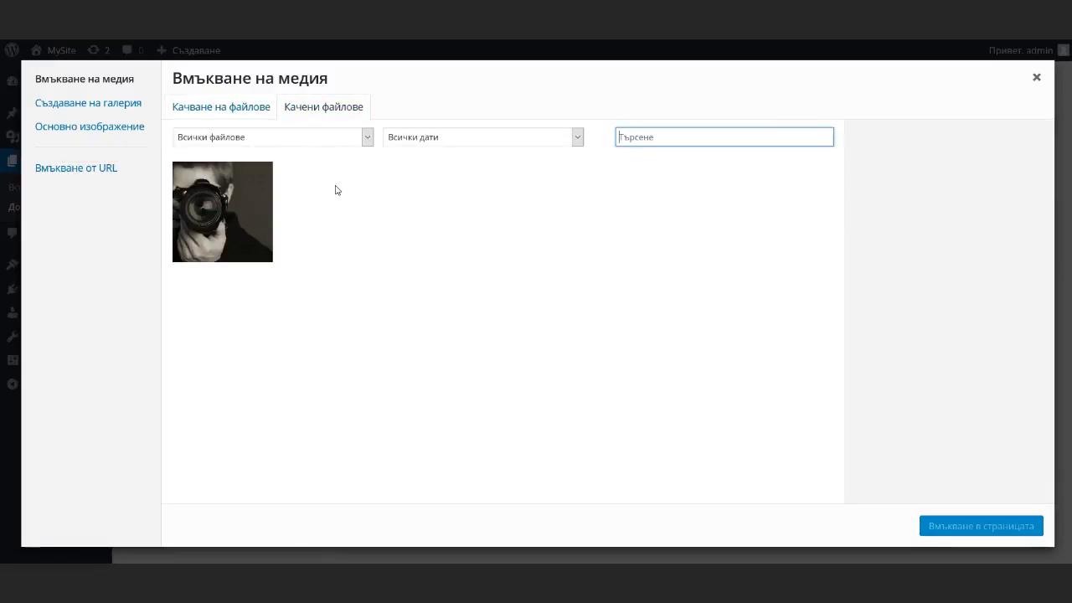
{"action": "left_click", "coordinate": [244, 109]}
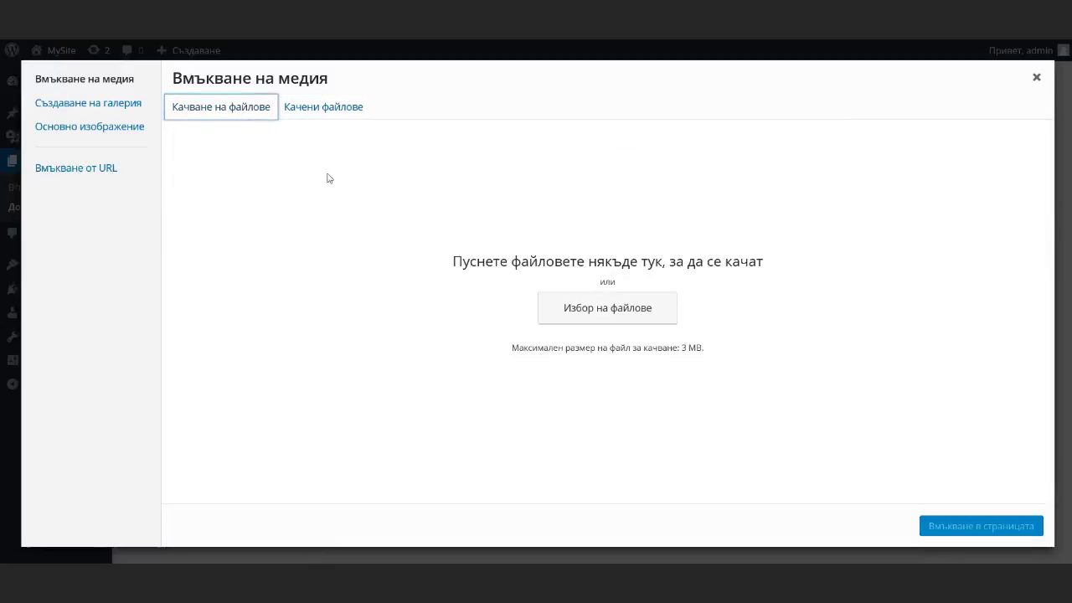
{"action": "left_click", "coordinate": [127, 103]}
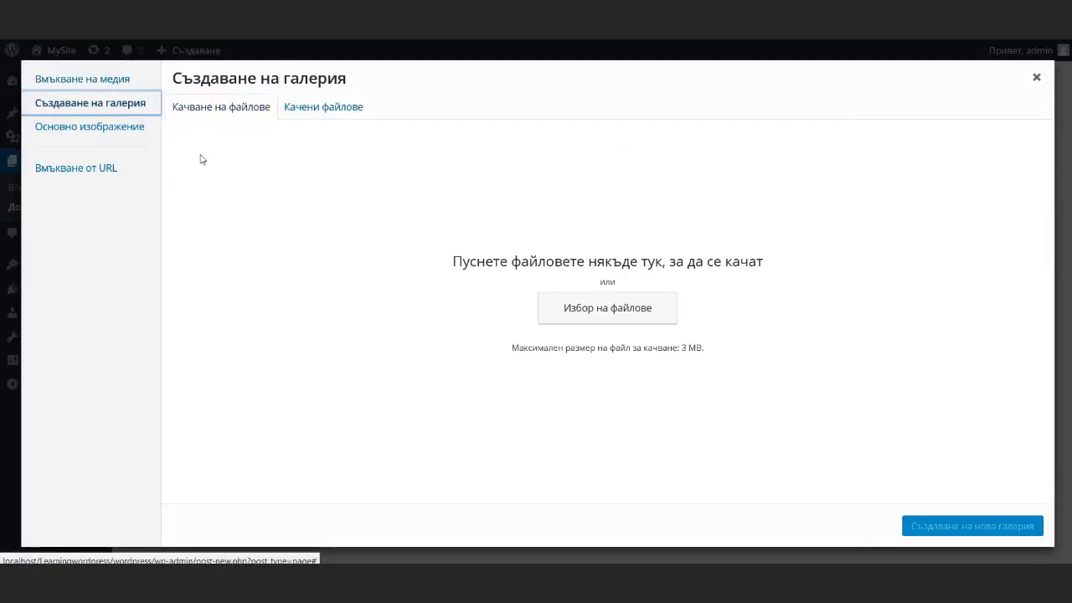
{"action": "left_click", "coordinate": [149, 135]}
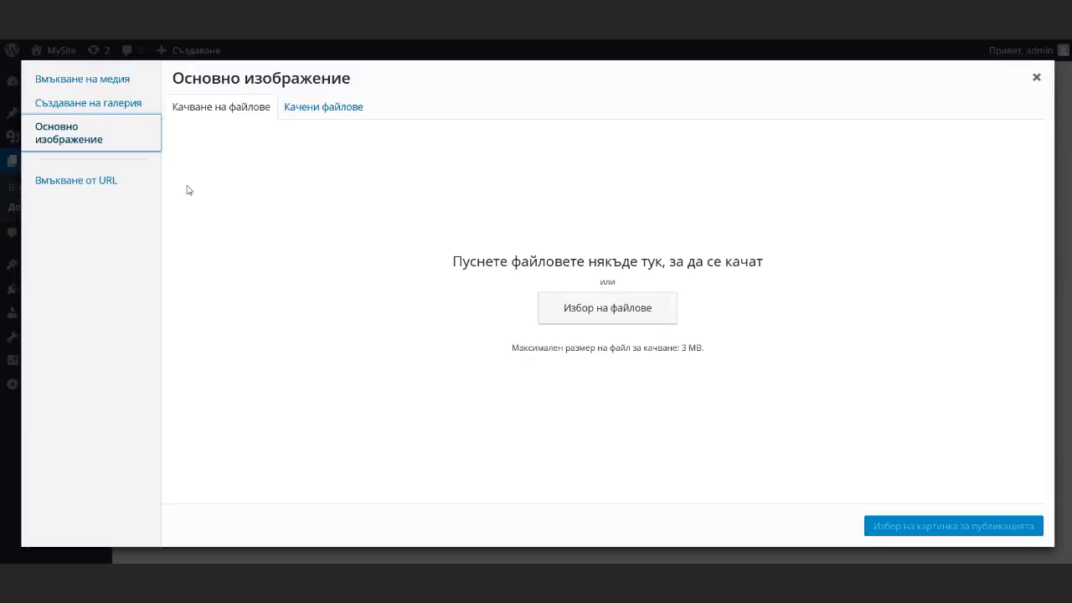
Step: Try 3c95a3 as the address for inserting media from a URL, clear it, and close the media window
{"action": "left_click", "coordinate": [129, 182]}
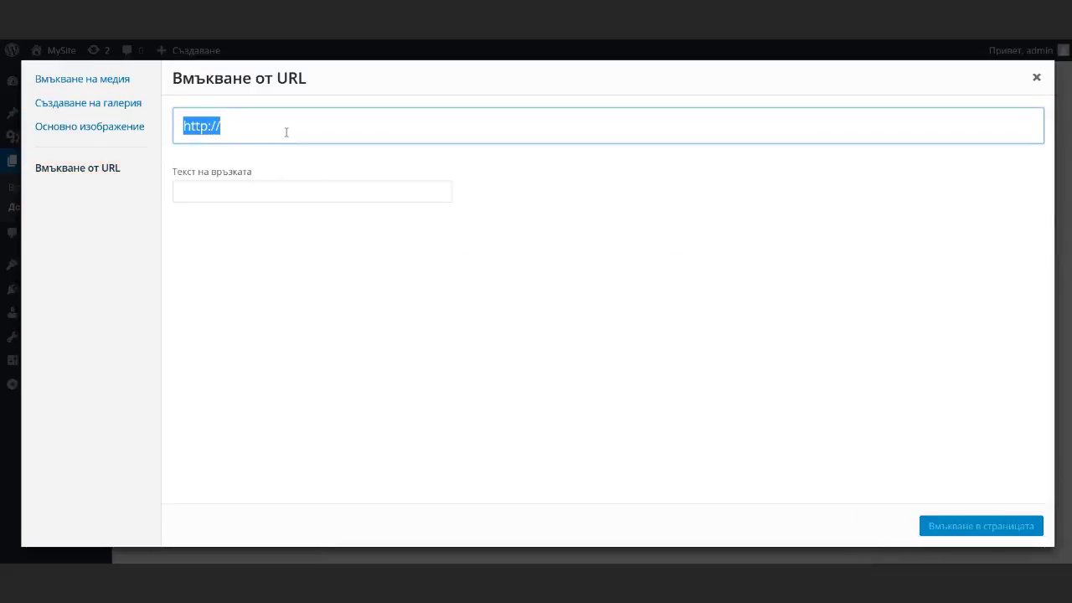
{"action": "type", "text": "3c95a3"}
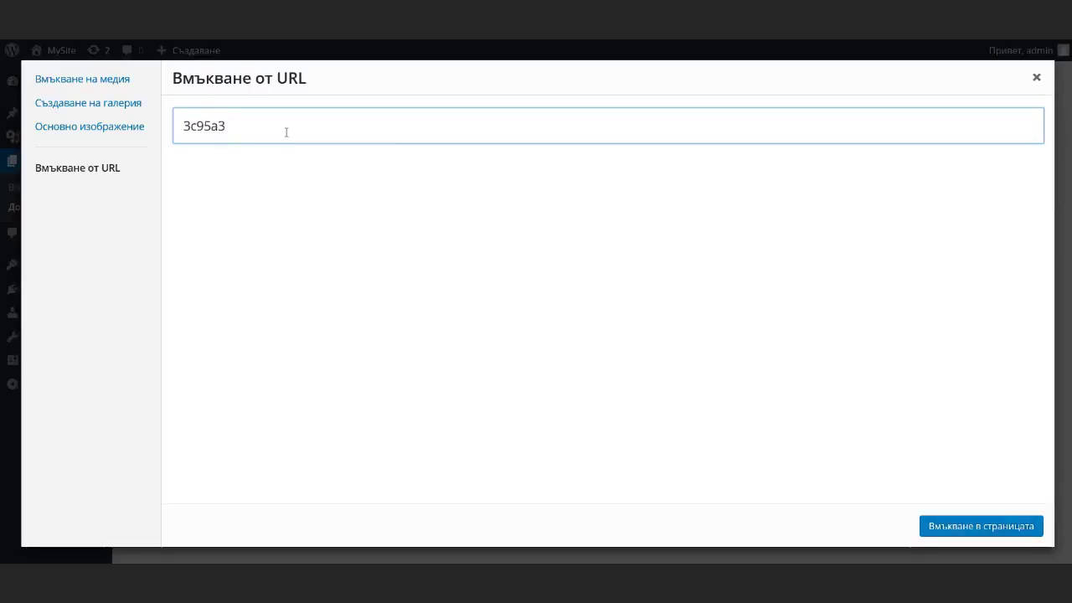
{"action": "key", "text": "ctrl+a"}
{"action": "key", "text": "BackSpace"}
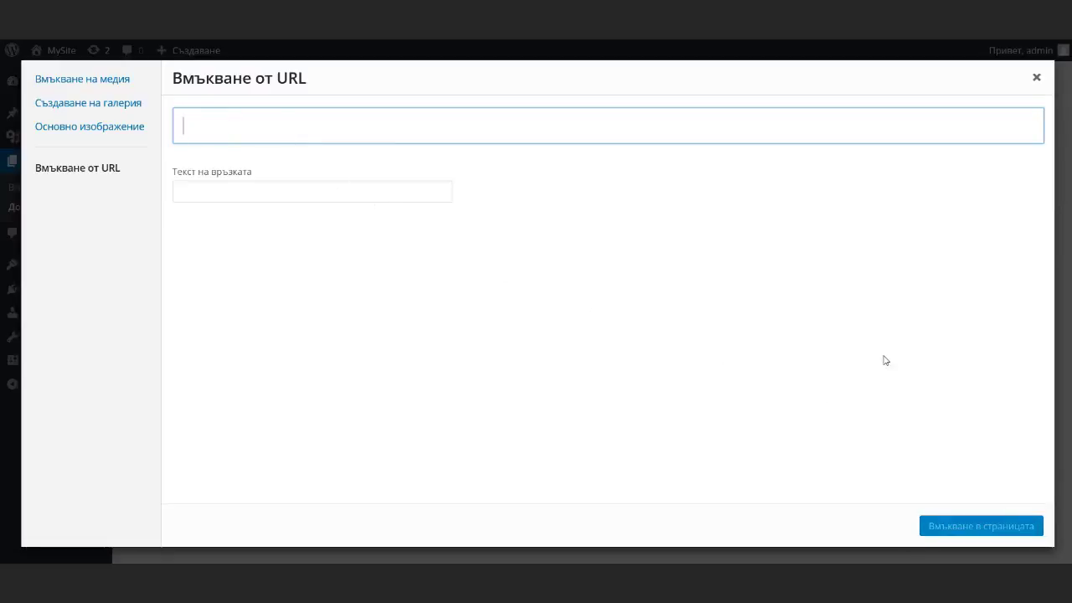
{"action": "left_click", "coordinate": [1035, 80]}
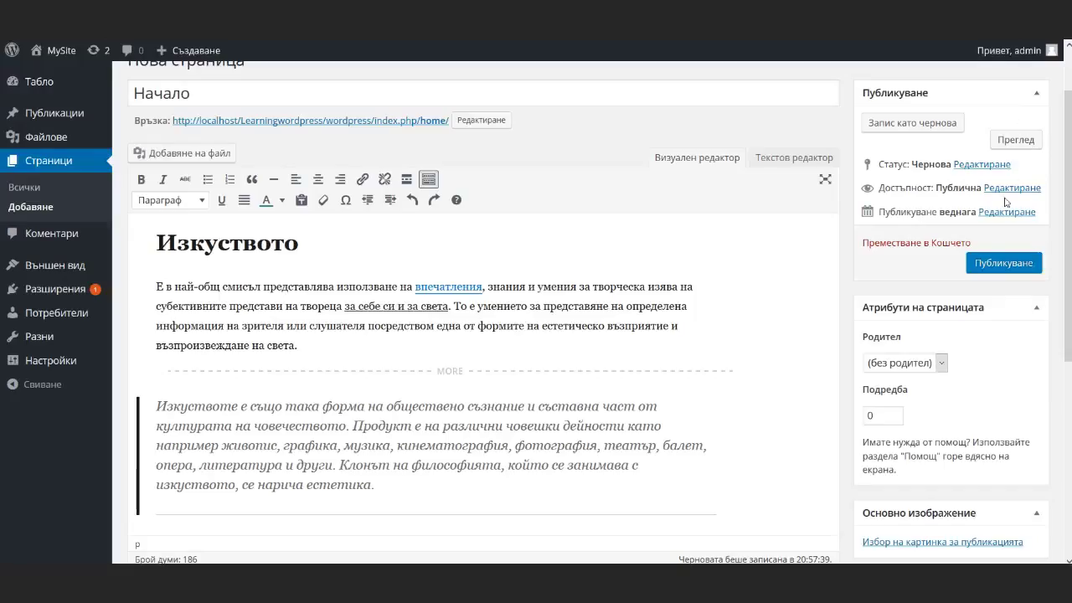
Step: Review the parent page choices in the page attributes and choose "(без родител)"
{"action": "scroll", "coordinate": [987, 269], "scroll_direction": "down", "scroll_amount": 1}
{"action": "scroll", "coordinate": [972, 296], "scroll_direction": "down", "scroll_amount": 1}
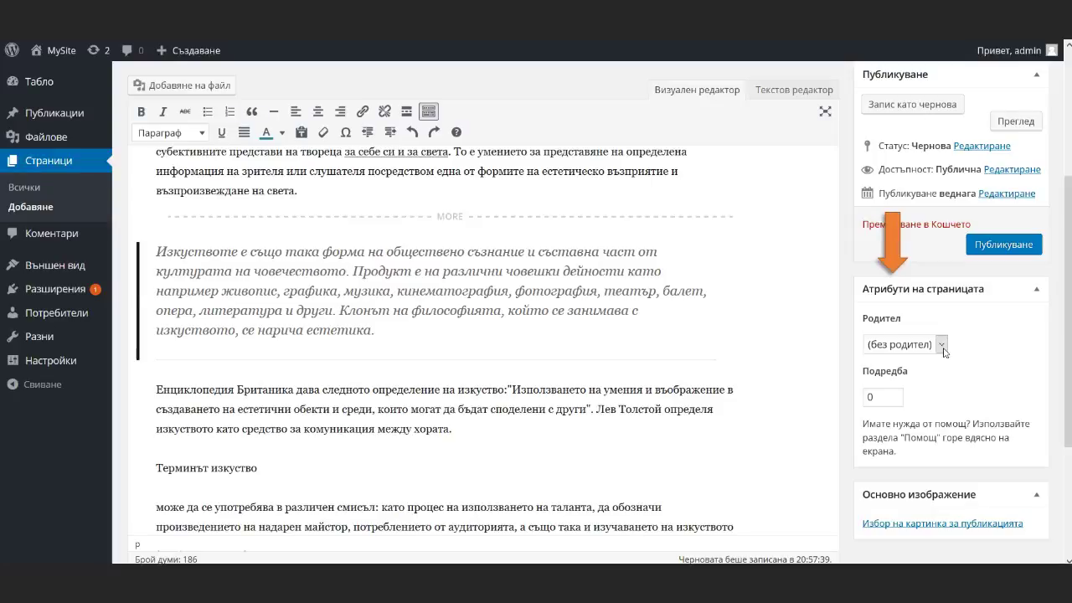
{"action": "left_click", "coordinate": [941, 344]}
{"action": "left_click", "coordinate": [942, 348]}
{"action": "left_click", "coordinate": [941, 347]}
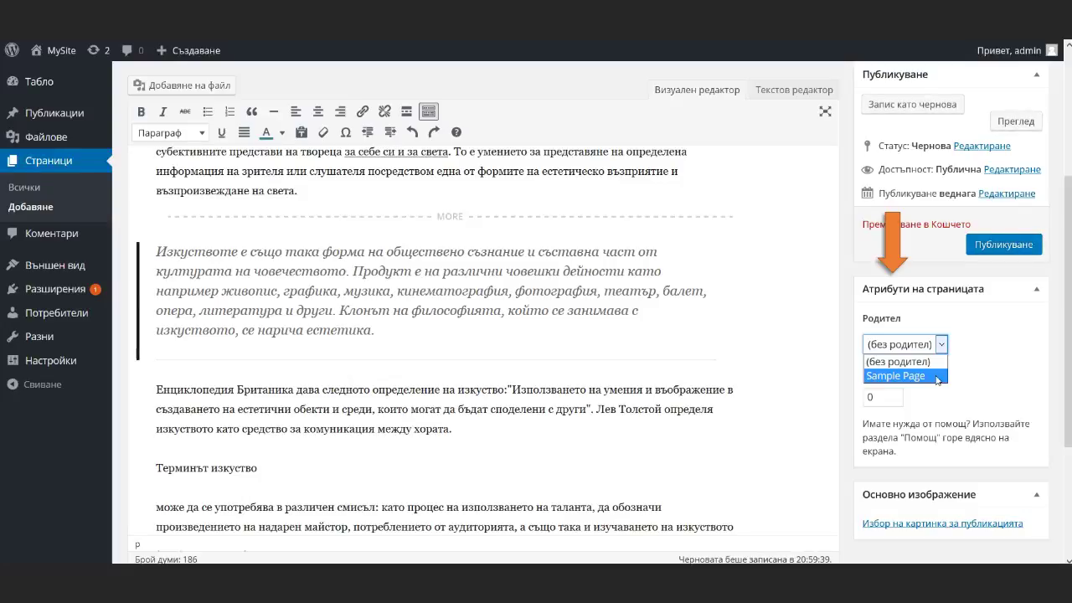
{"action": "left_click", "coordinate": [938, 361]}
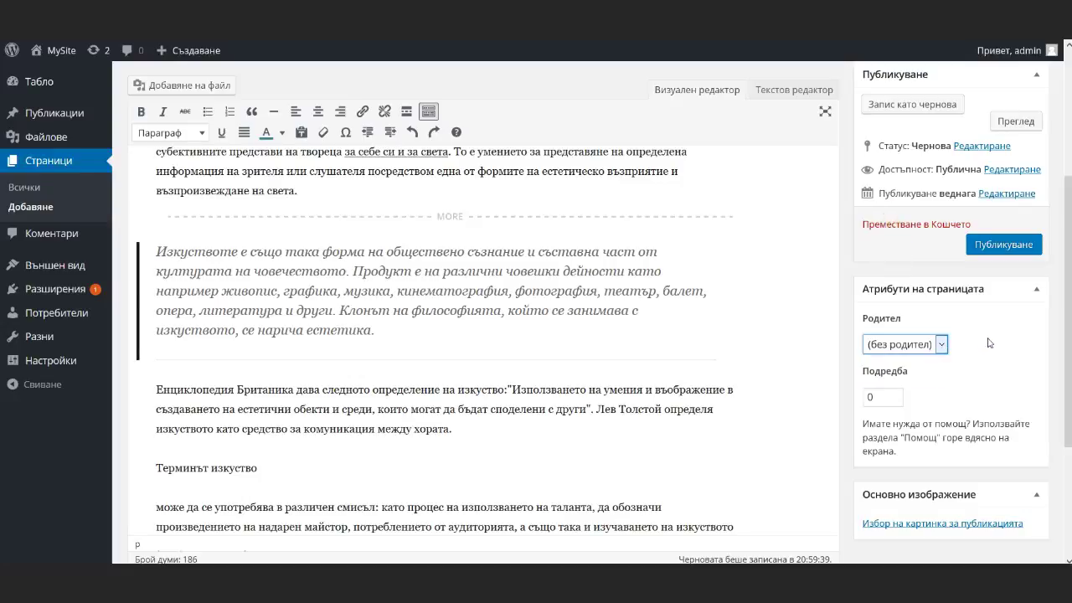
Step: Open the page's publication status for editing and review the statuses it offers
{"action": "scroll", "coordinate": [1066, 324], "scroll_direction": "up", "scroll_amount": 5}
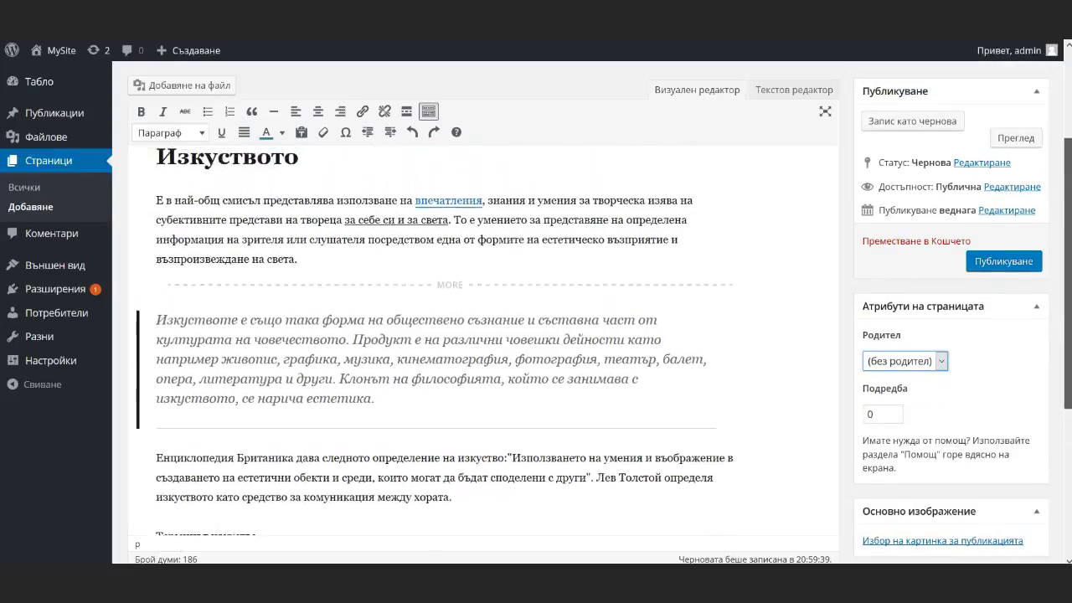
{"action": "scroll", "coordinate": [1067, 324], "scroll_direction": "up", "scroll_amount": 2}
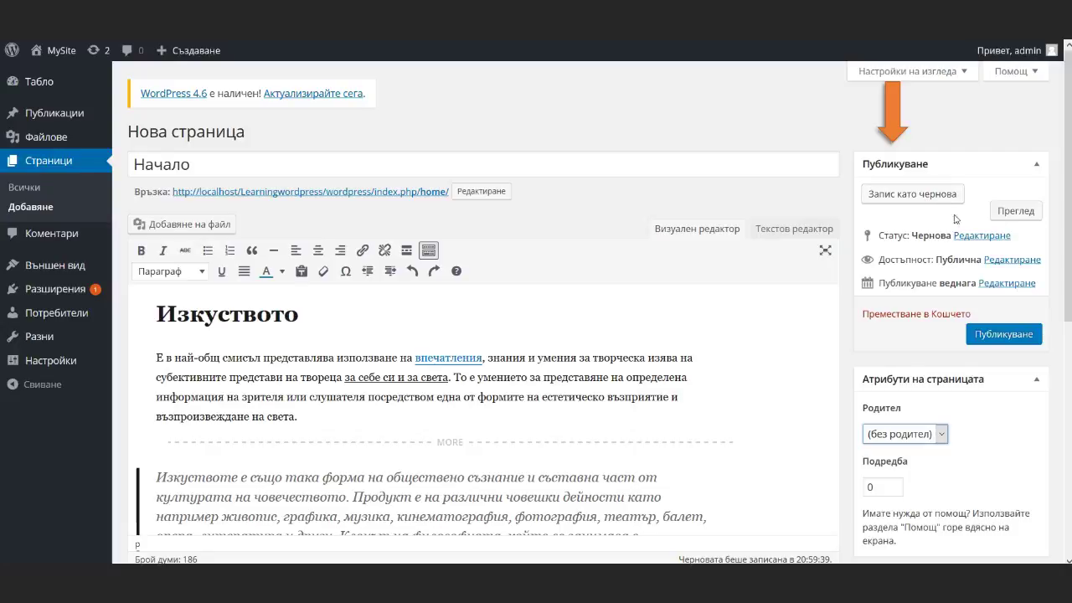
{"action": "left_click", "coordinate": [974, 236]}
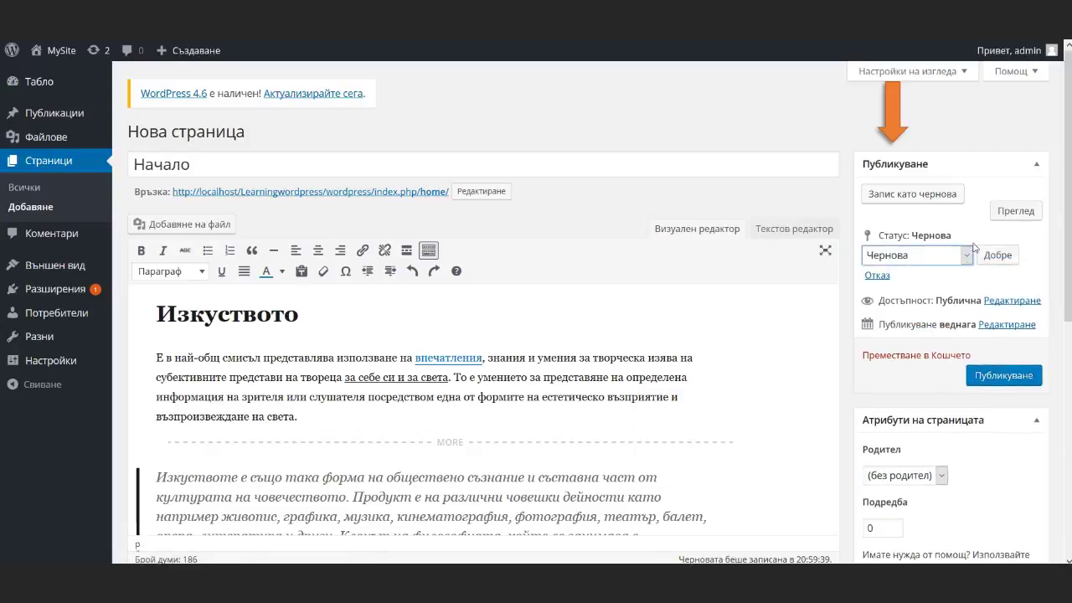
{"action": "left_click", "coordinate": [967, 255]}
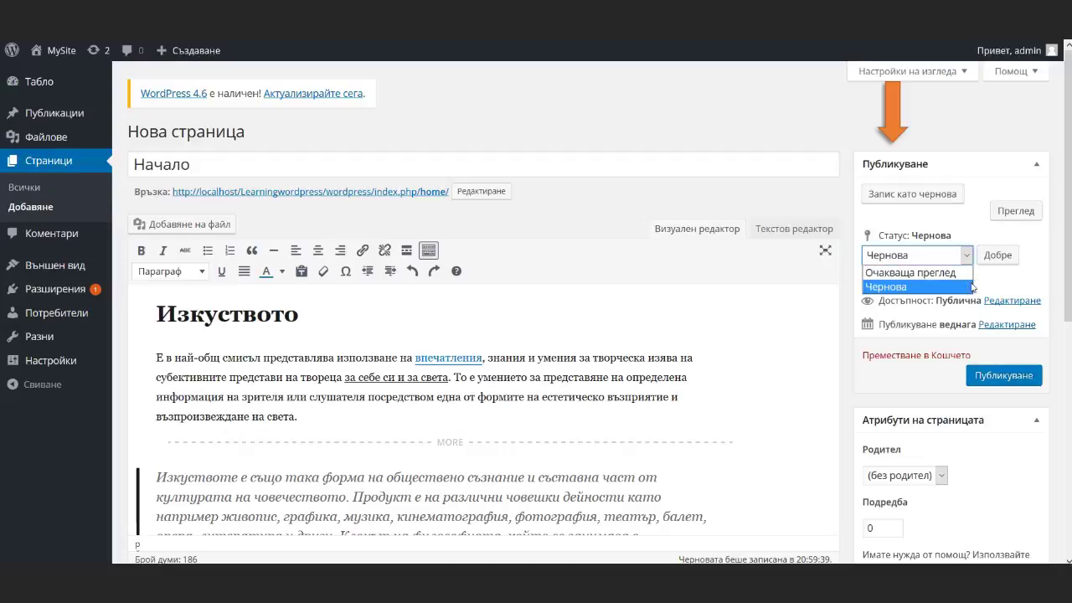
{"action": "left_click", "coordinate": [998, 284]}
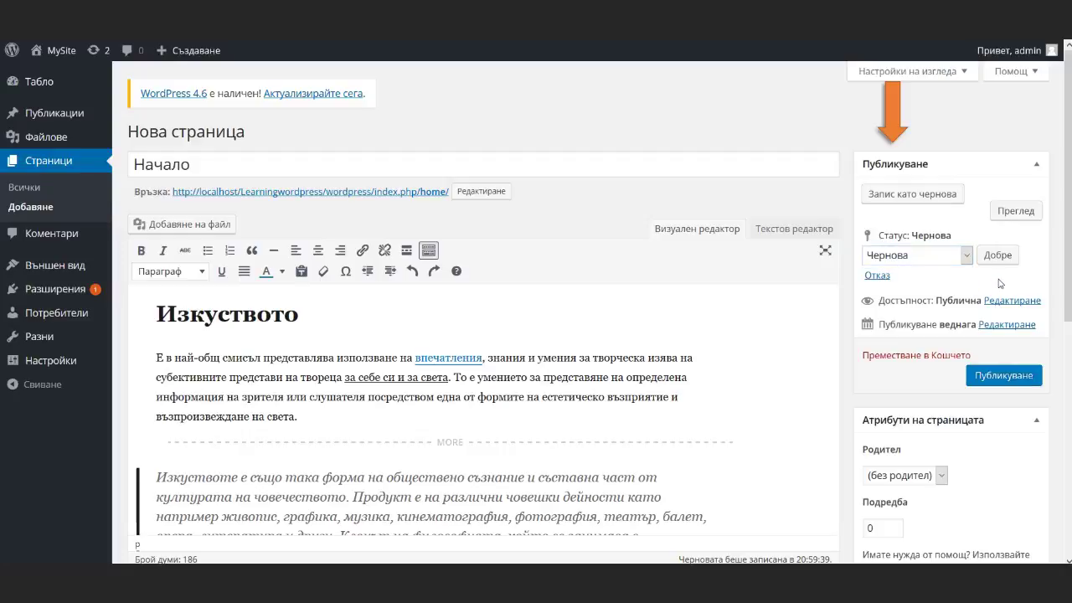
Step: Leave the status unedited and review the page's visibility options, trying "Защитена с парола" and "Лична" before cancelling
{"action": "left_click", "coordinate": [878, 275]}
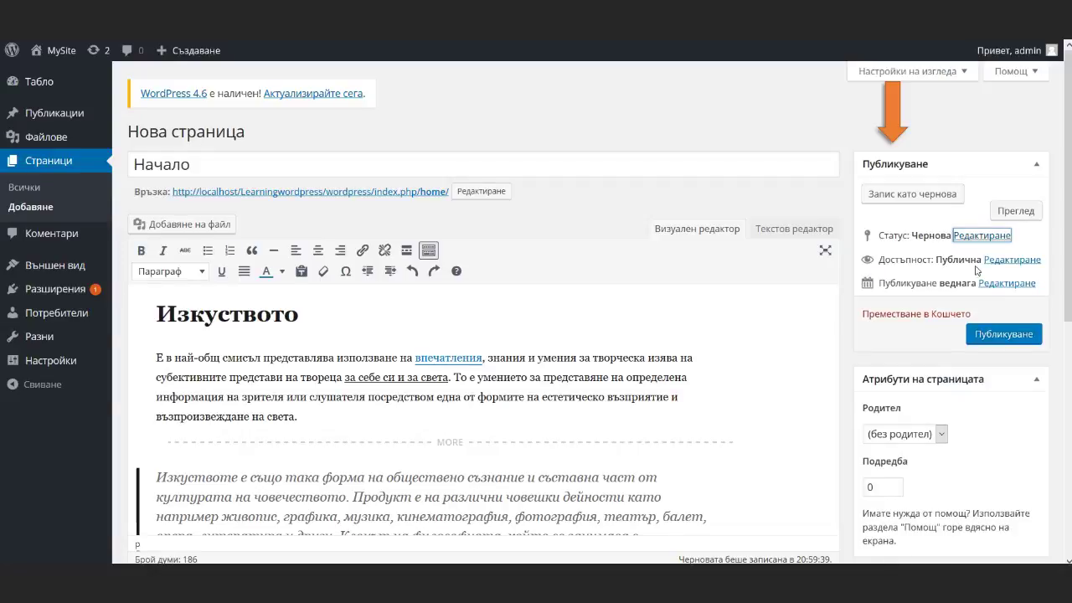
{"action": "left_click", "coordinate": [1003, 262]}
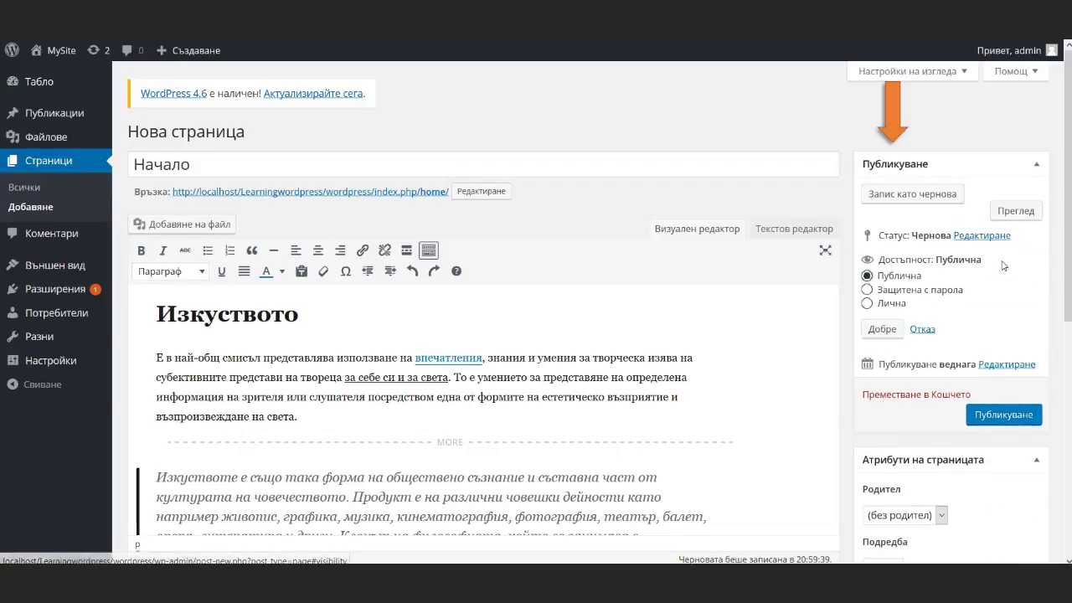
{"action": "left_click", "coordinate": [867, 290]}
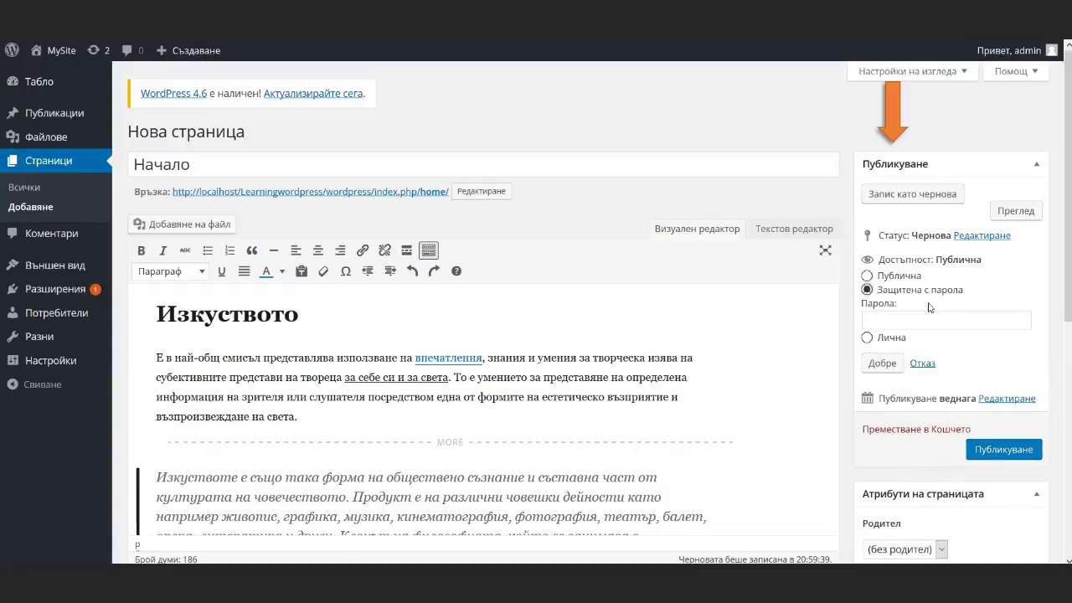
{"action": "left_click", "coordinate": [868, 339]}
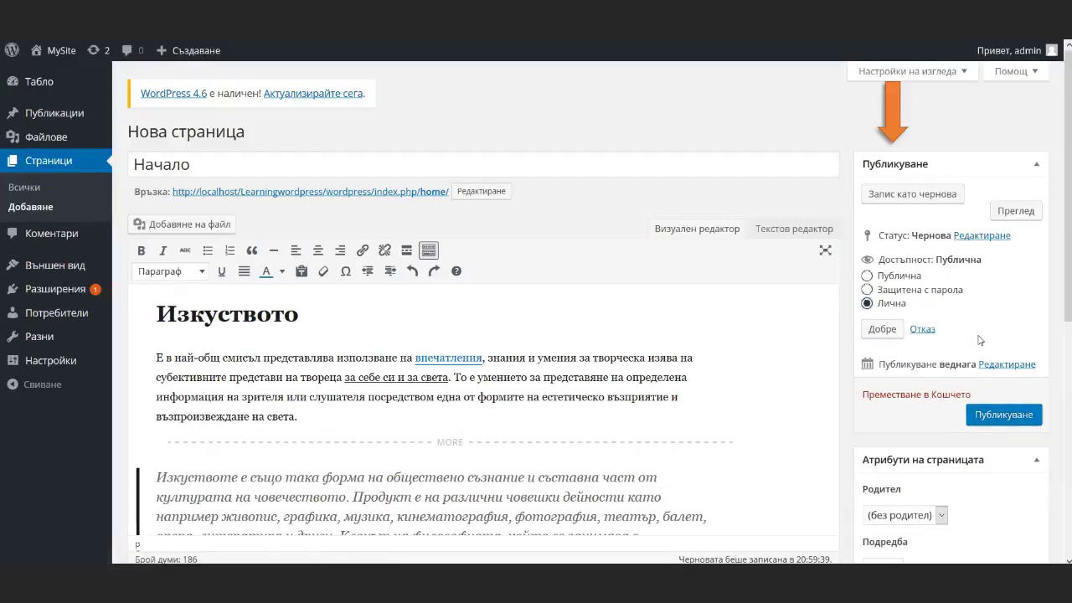
{"action": "left_click", "coordinate": [923, 330]}
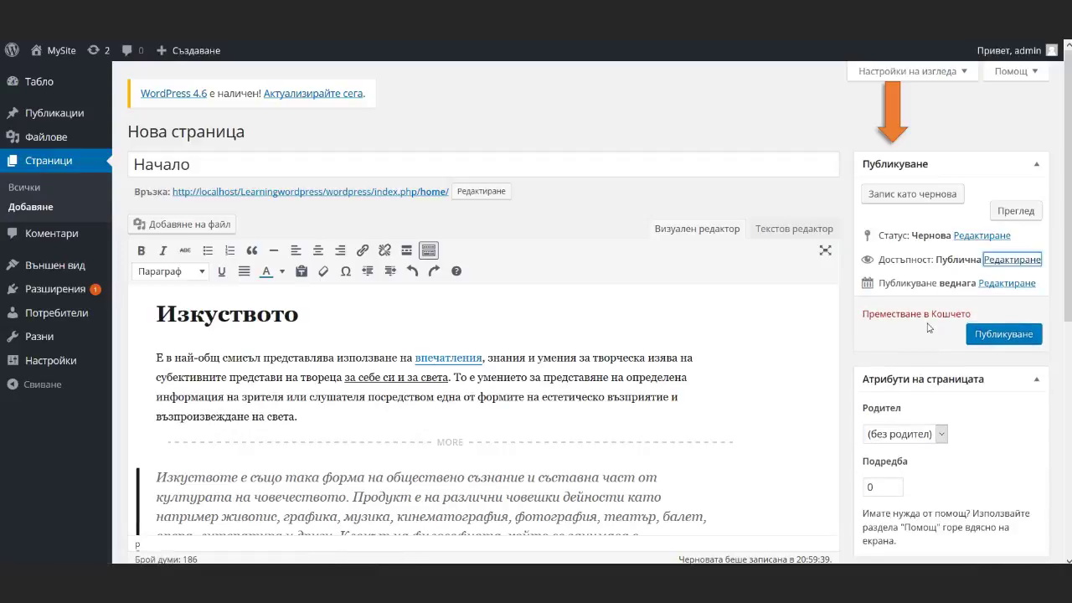
Step: Review the scheduling fields for the publication date, cancel them, and publish the page immediately
{"action": "left_click", "coordinate": [1004, 283]}
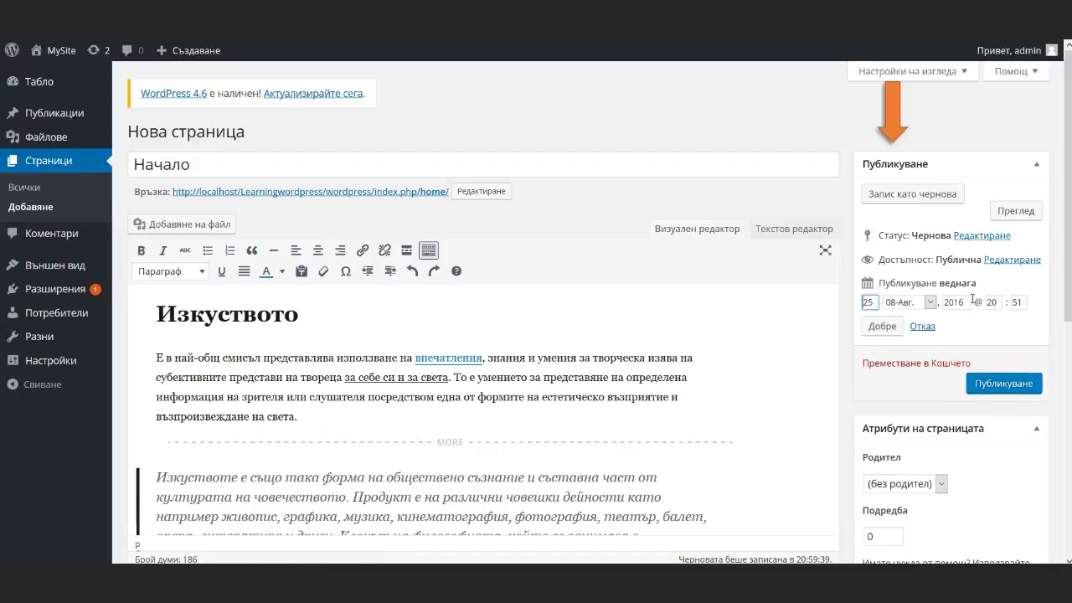
{"action": "left_click", "coordinate": [935, 327]}
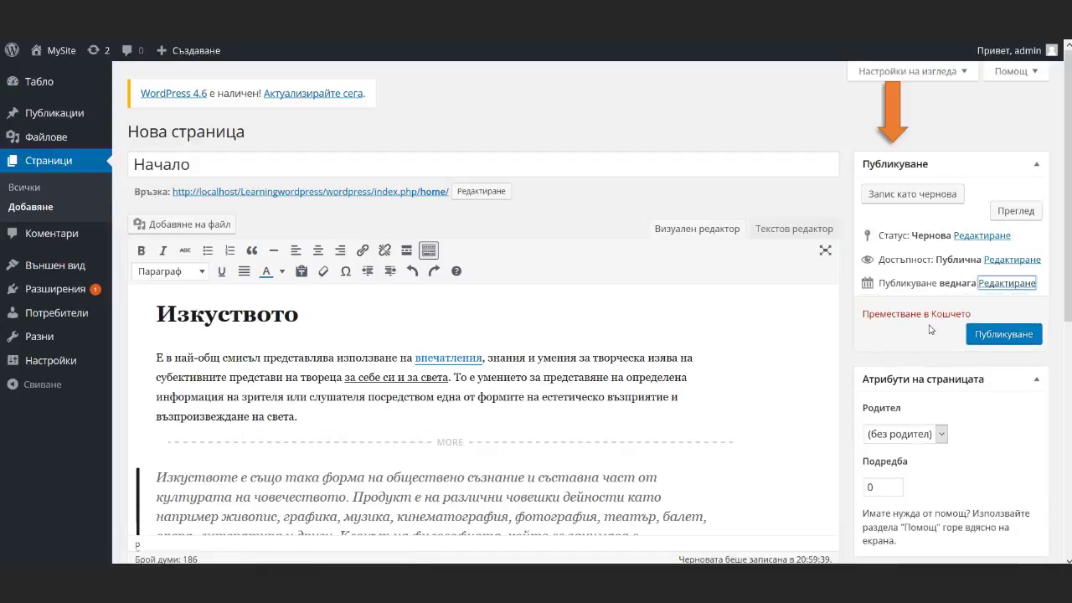
{"action": "left_click", "coordinate": [988, 338]}
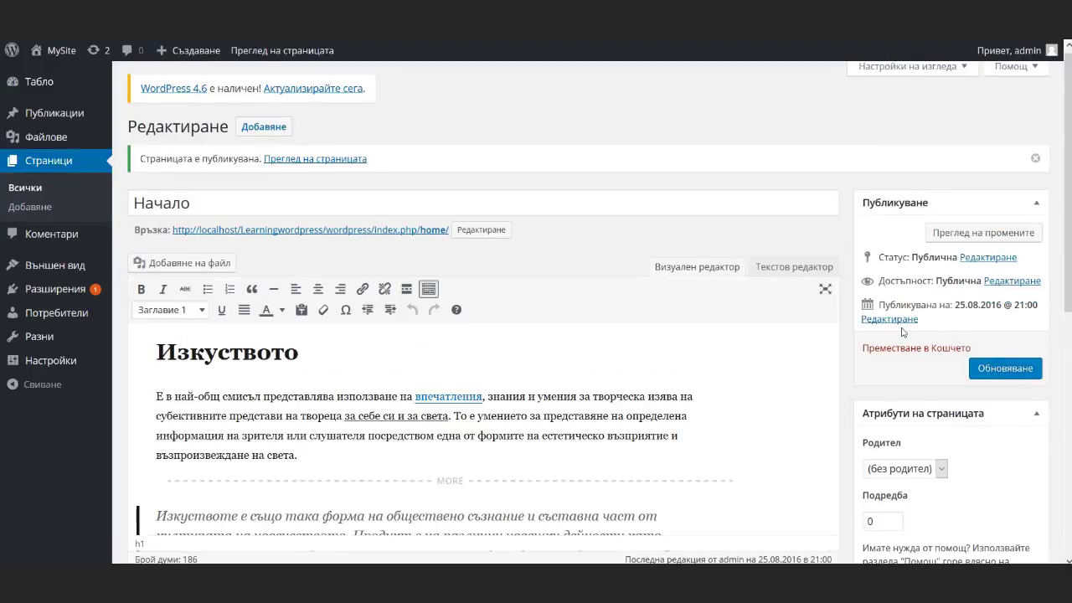
Step: Preview the published page on the site and examine its article text and formatting from beginning to end
{"action": "left_click", "coordinate": [963, 238]}
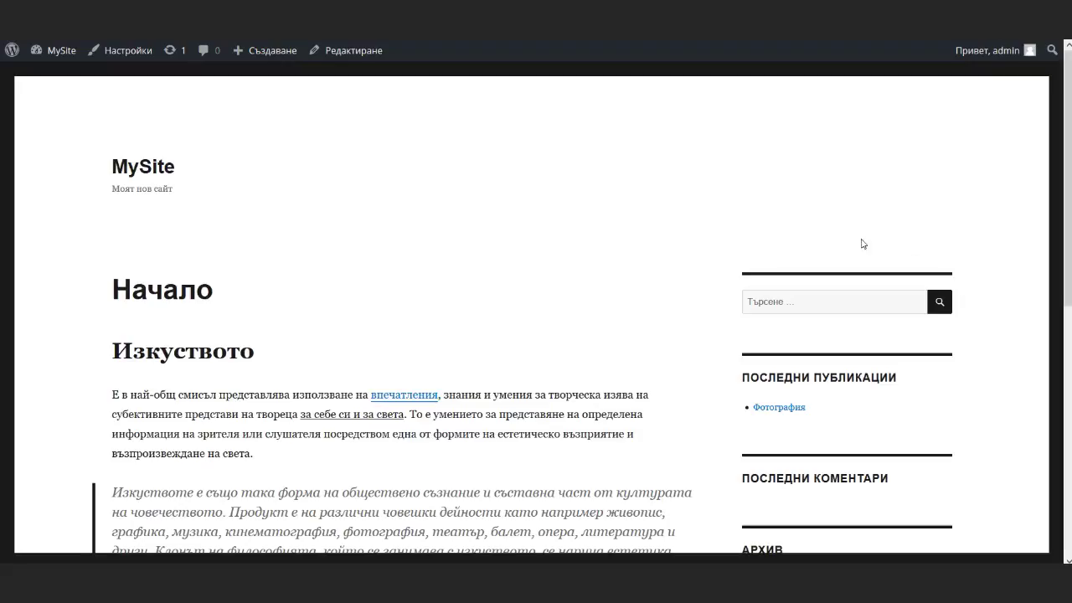
{"action": "scroll", "coordinate": [674, 258], "scroll_direction": "down", "scroll_amount": 5}
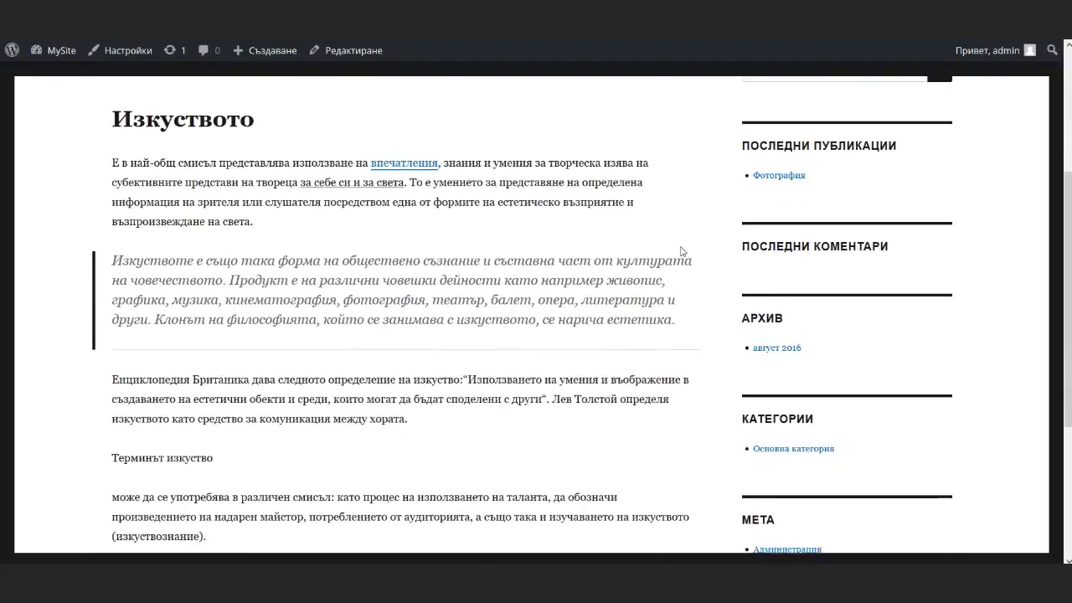
{"action": "scroll", "coordinate": [680, 251], "scroll_direction": "down", "scroll_amount": 2}
{"action": "scroll", "coordinate": [681, 252], "scroll_direction": "down", "scroll_amount": 3}
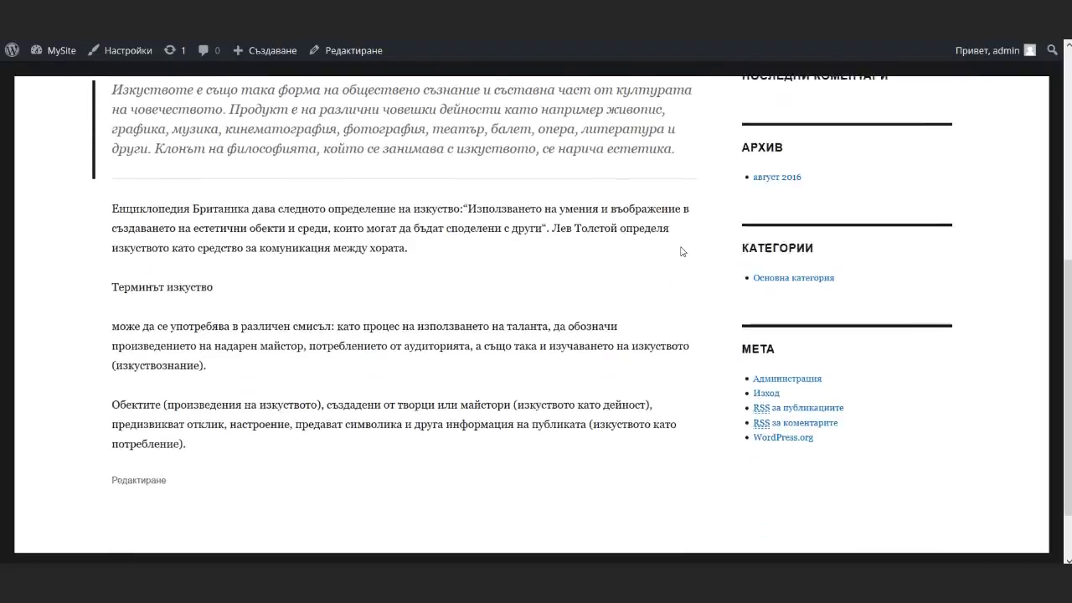
{"action": "scroll", "coordinate": [681, 251], "scroll_direction": "up", "scroll_amount": 2}
{"action": "scroll", "coordinate": [681, 251], "scroll_direction": "up", "scroll_amount": 6}
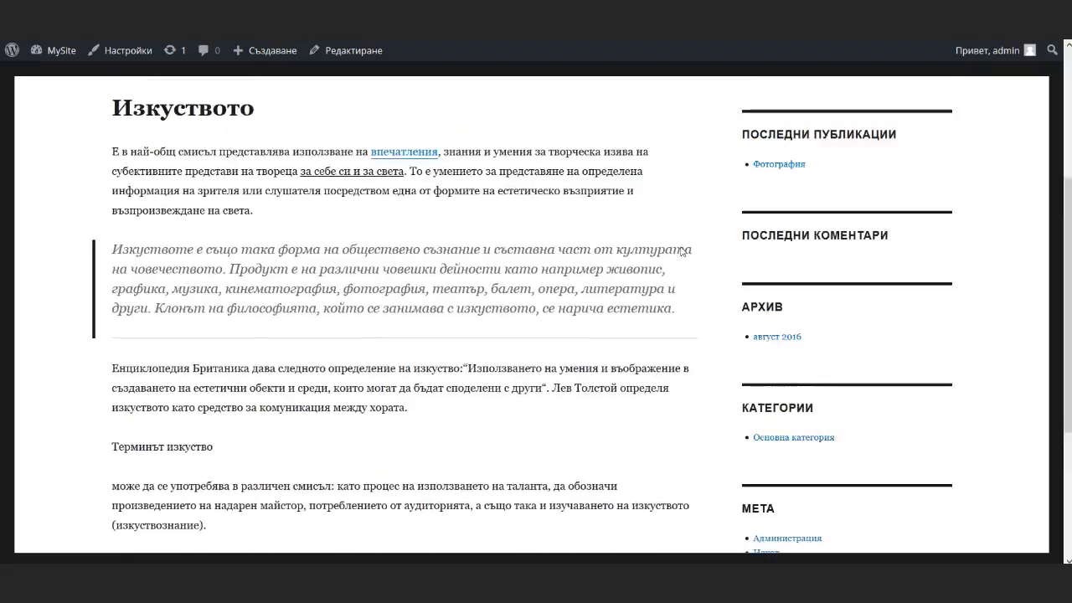